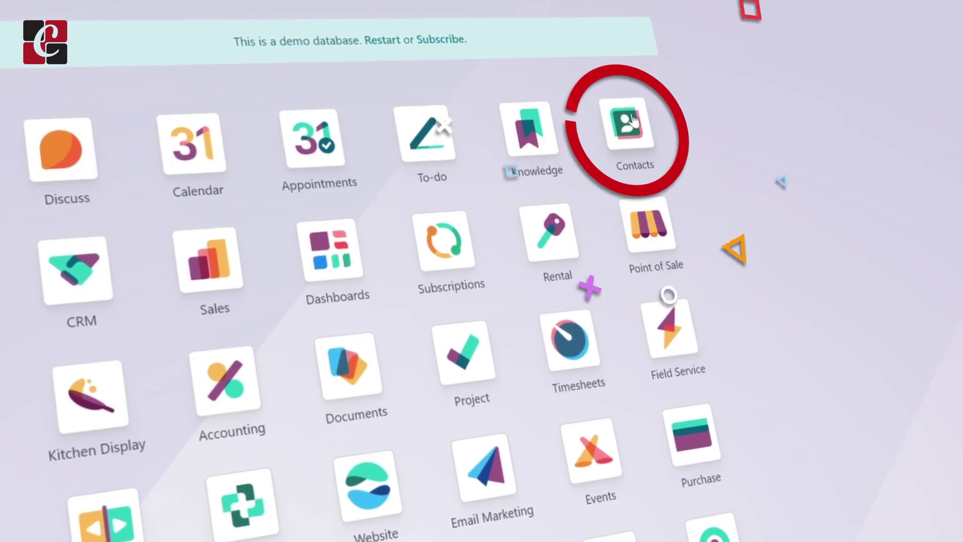
- Launch Contacts and show the Contact Tags list with its eight existing tags
click(623, 123)
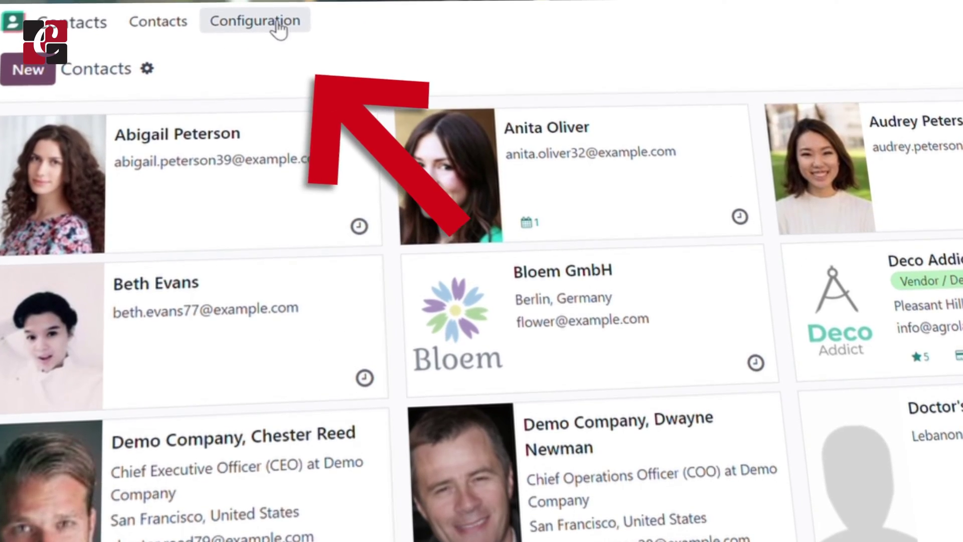
click(278, 30)
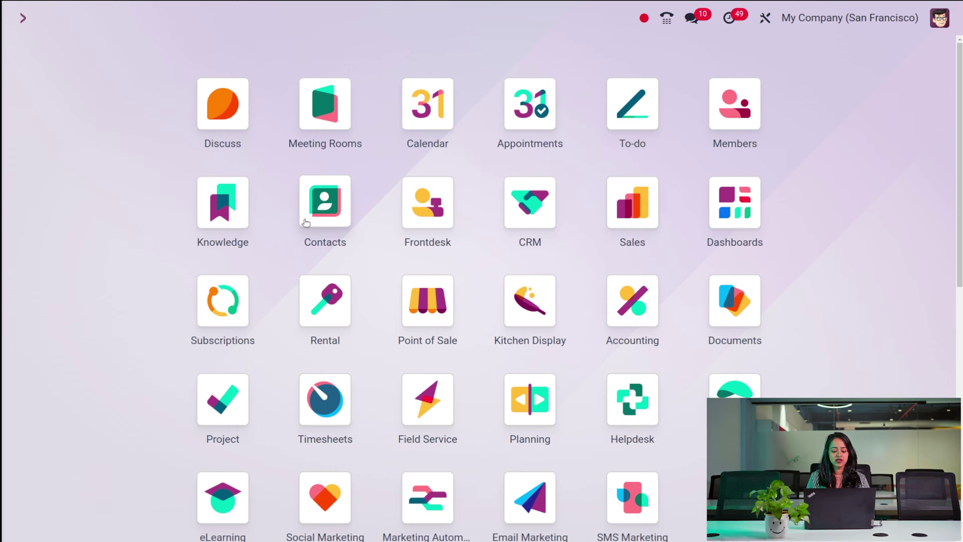
click(344, 219)
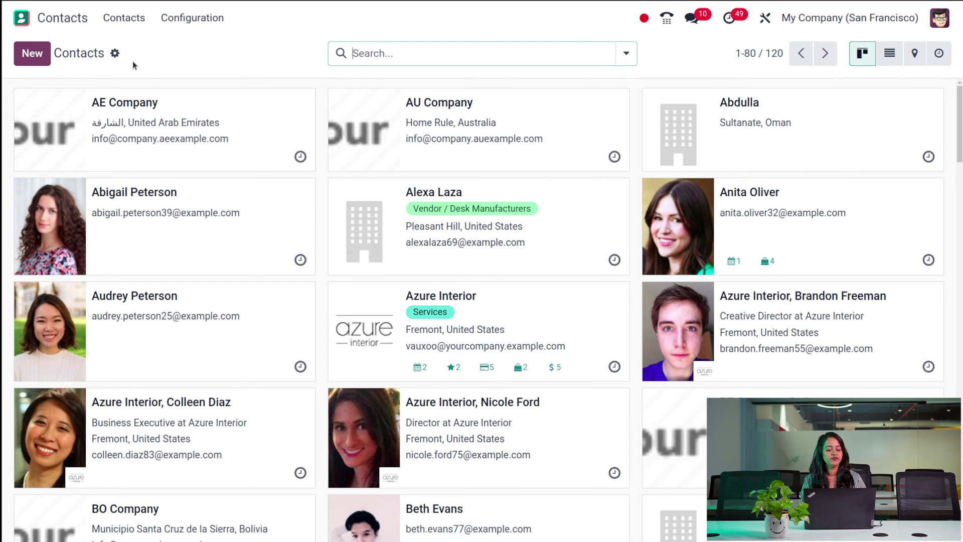
click(185, 22)
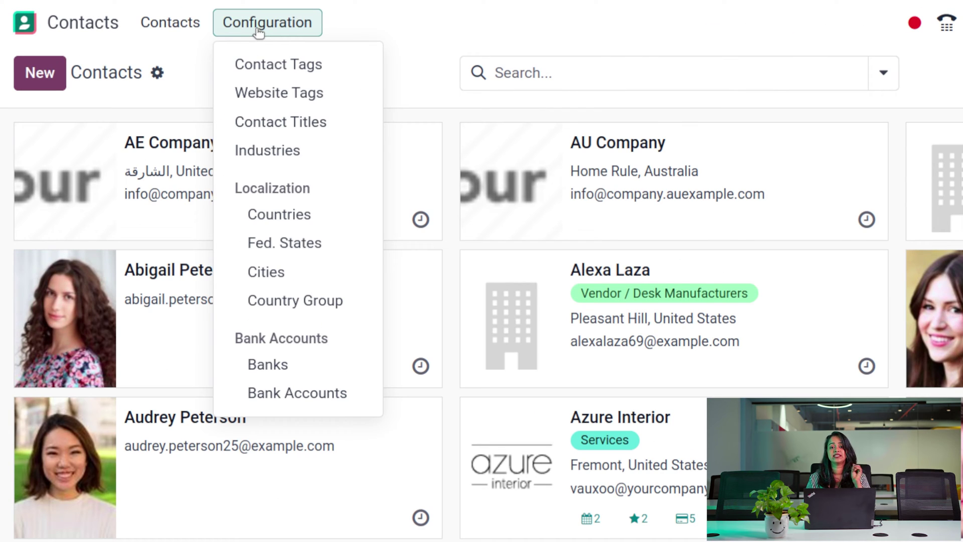
click(289, 67)
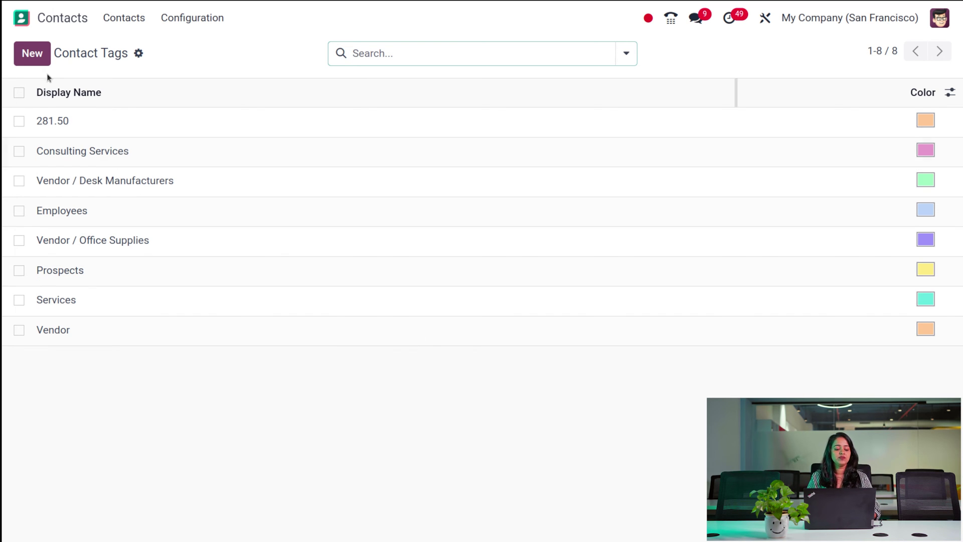
- Start a new contact tag named 'consulting service', fixing the typos
click(35, 58)
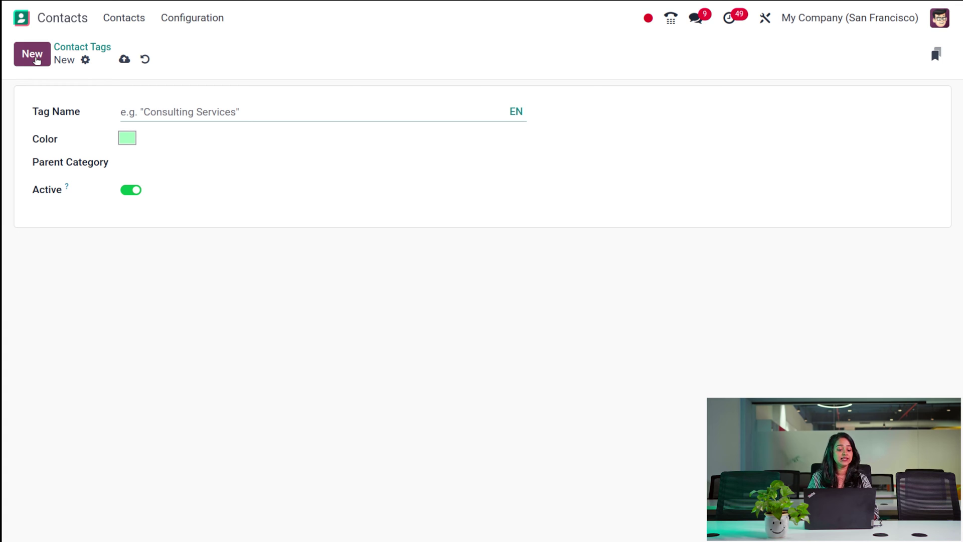
text(consuk)
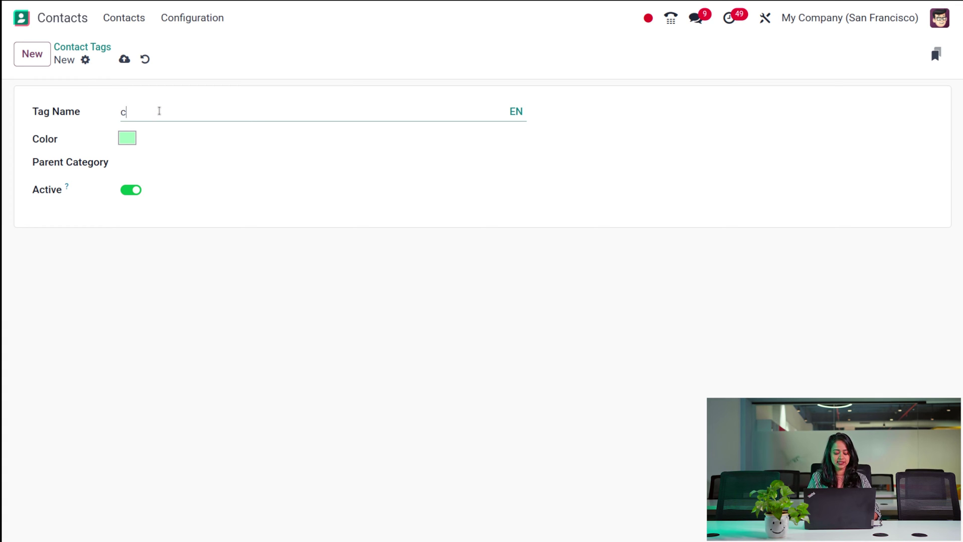
key(BackSpace)
text(lting sercices)
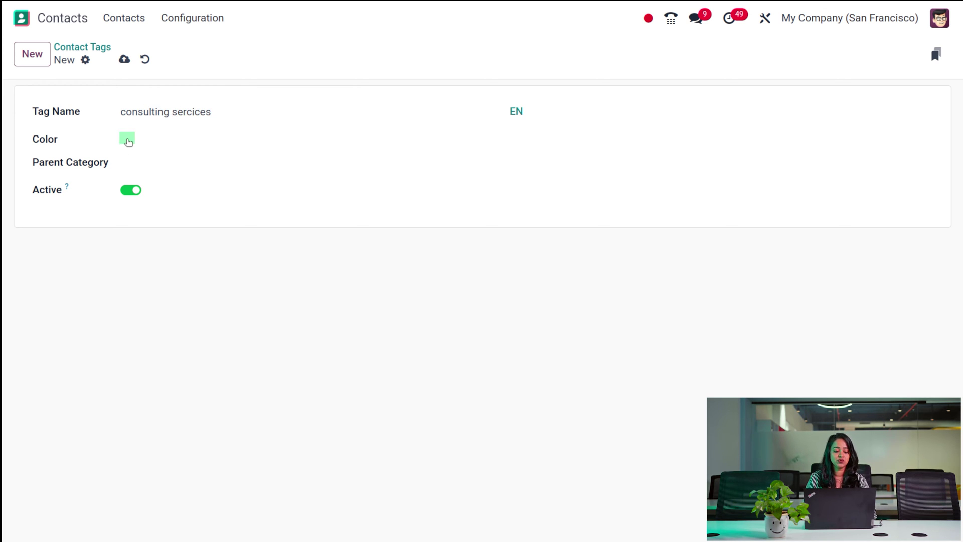
click(127, 138)
double_click(215, 107)
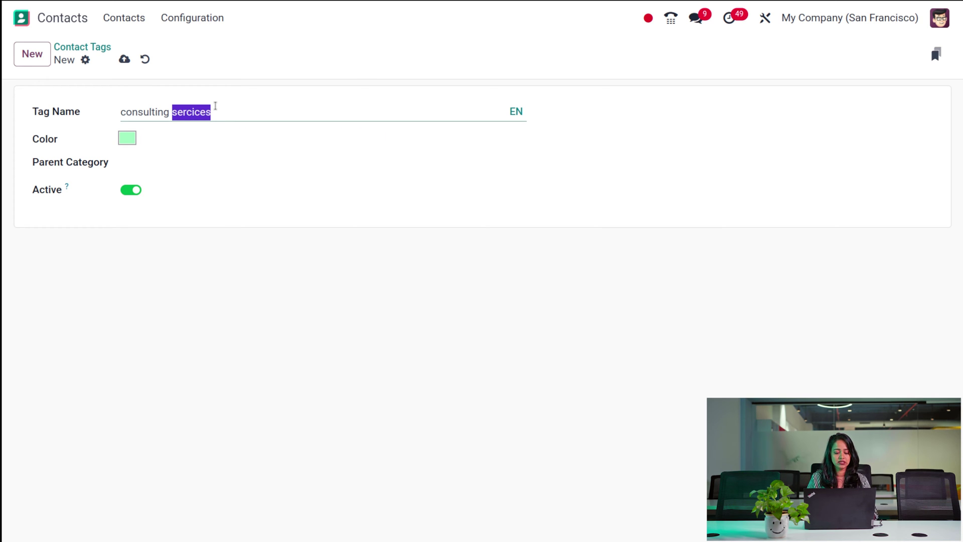
text(service)
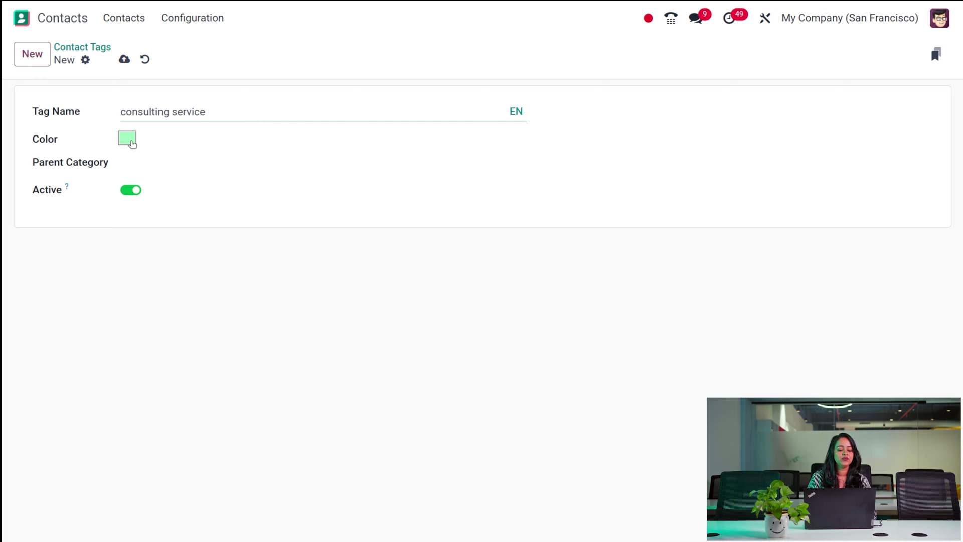
- Make the tag light blue under parent Consulting Services, shorten its name to 'service', and save
click(132, 142)
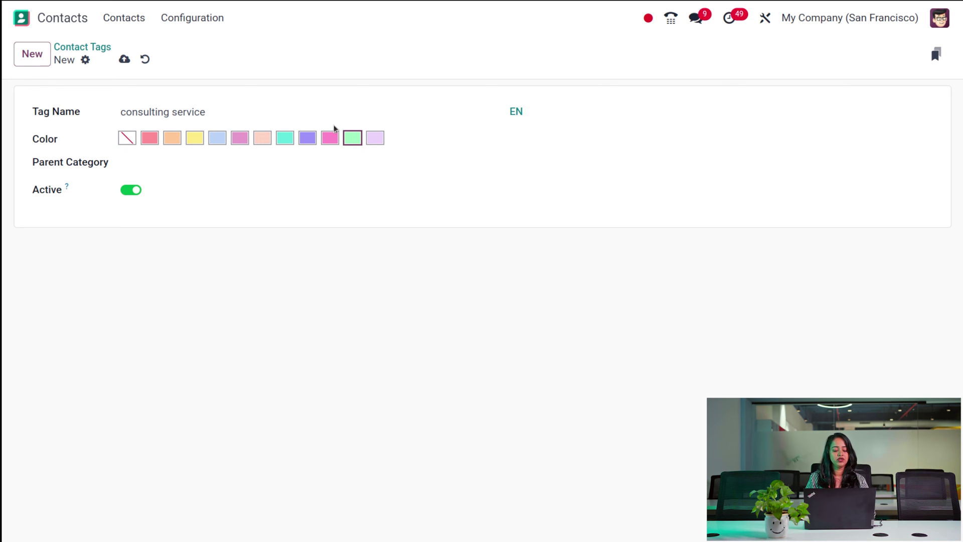
click(218, 137)
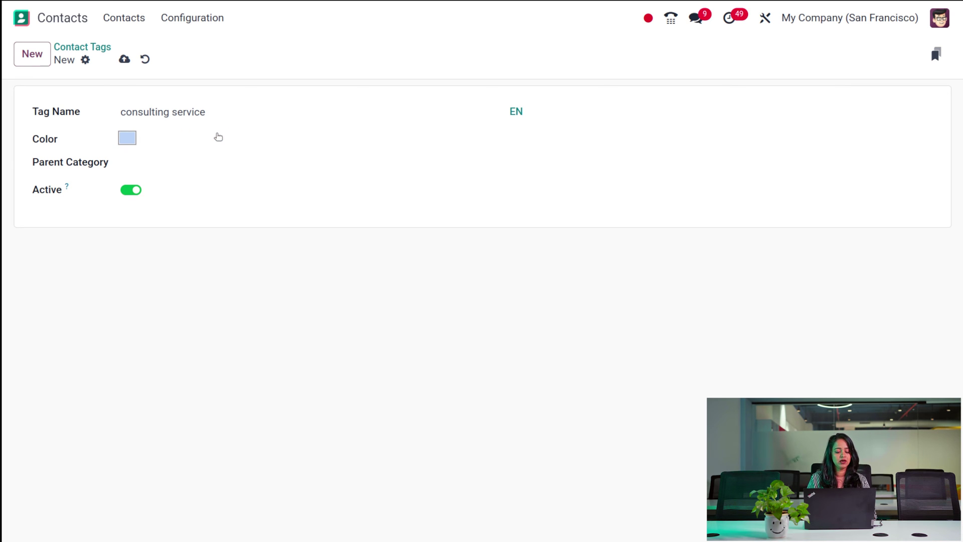
click(177, 158)
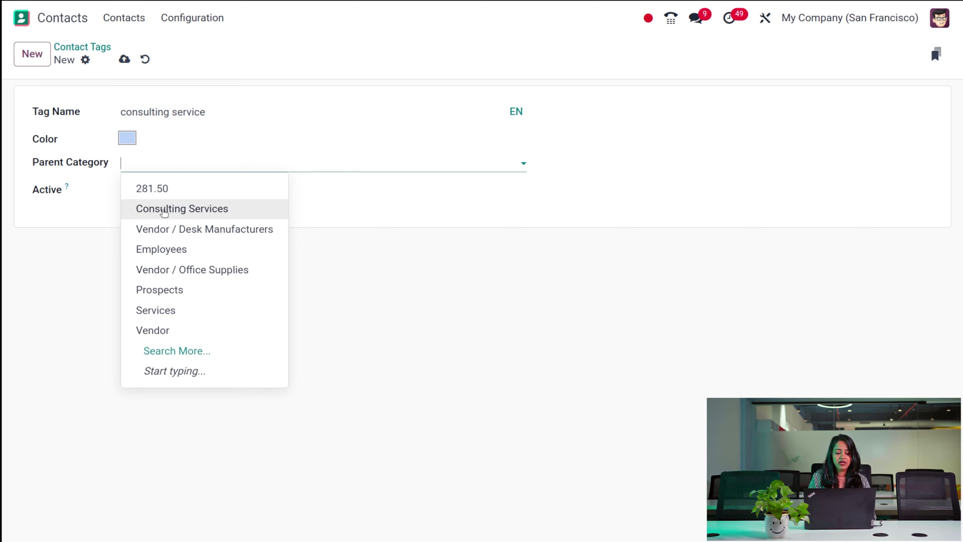
click(195, 208)
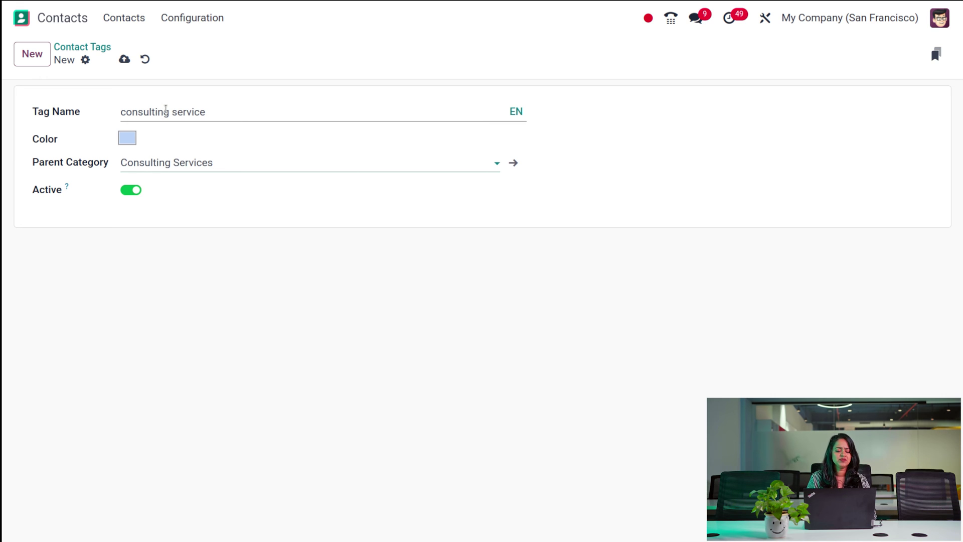
drag(172, 107, 95, 99)
key(BackSpace)
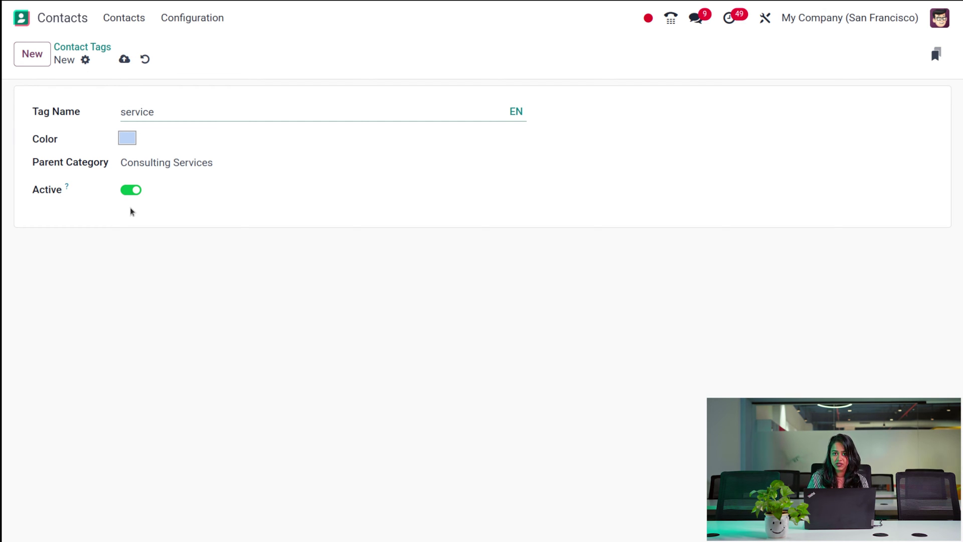
click(125, 59)
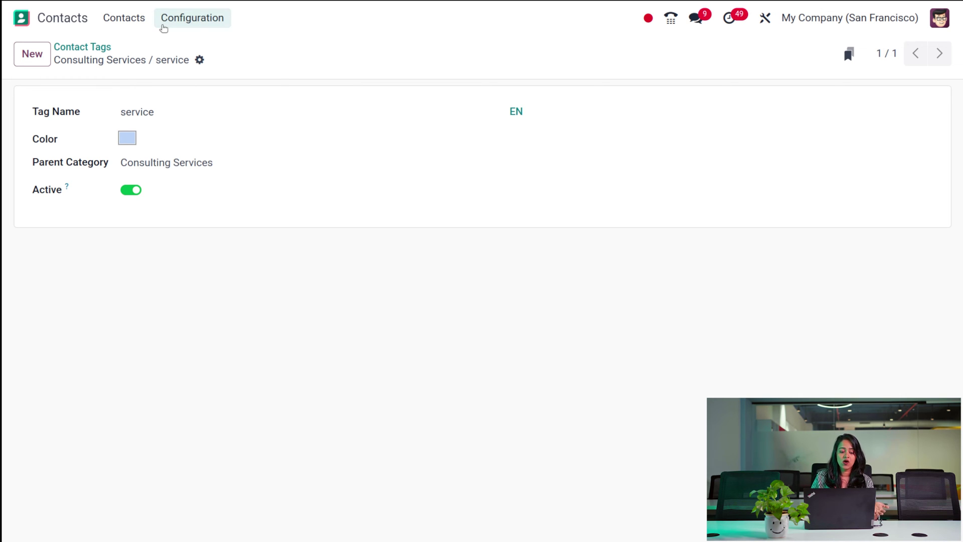
- Create the website tag 'new web tag' with class Light and save it
click(164, 28)
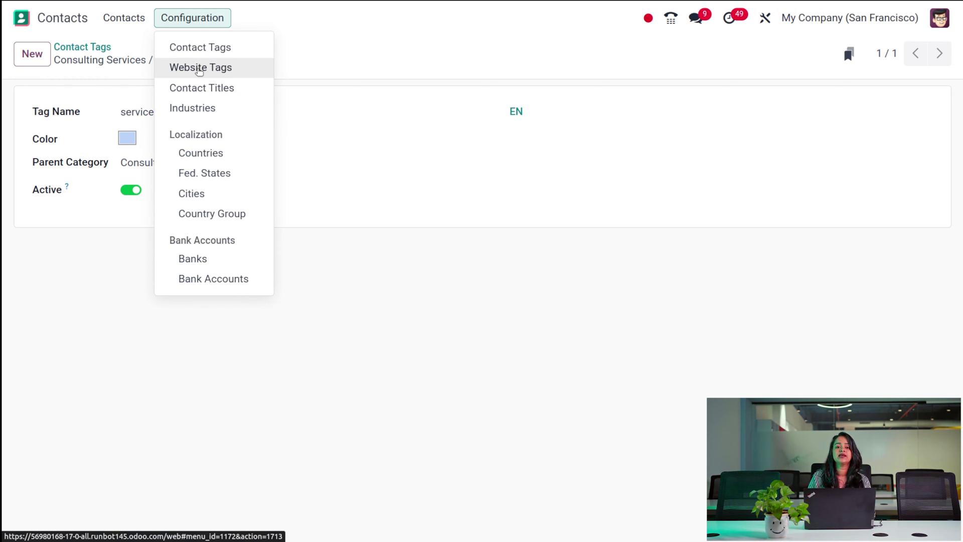
click(199, 68)
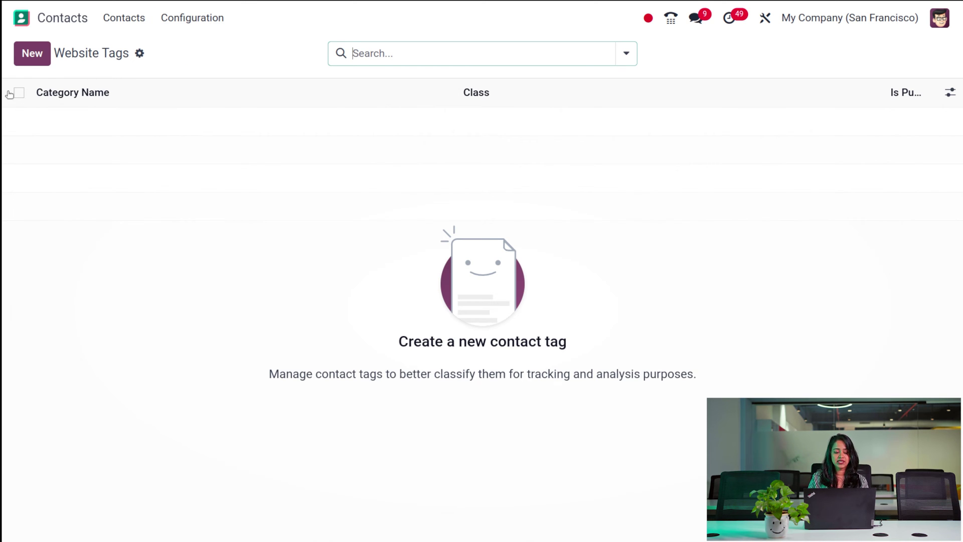
click(31, 57)
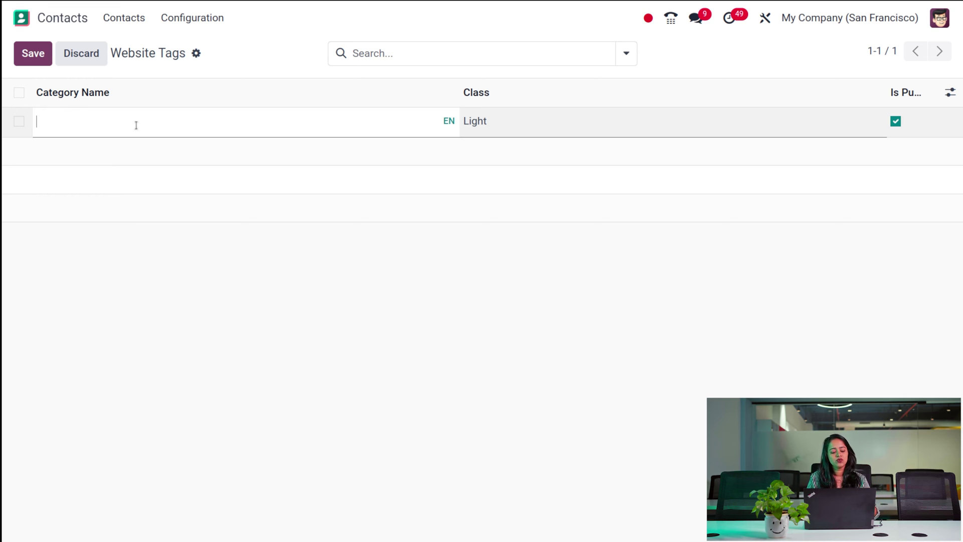
text(ne)
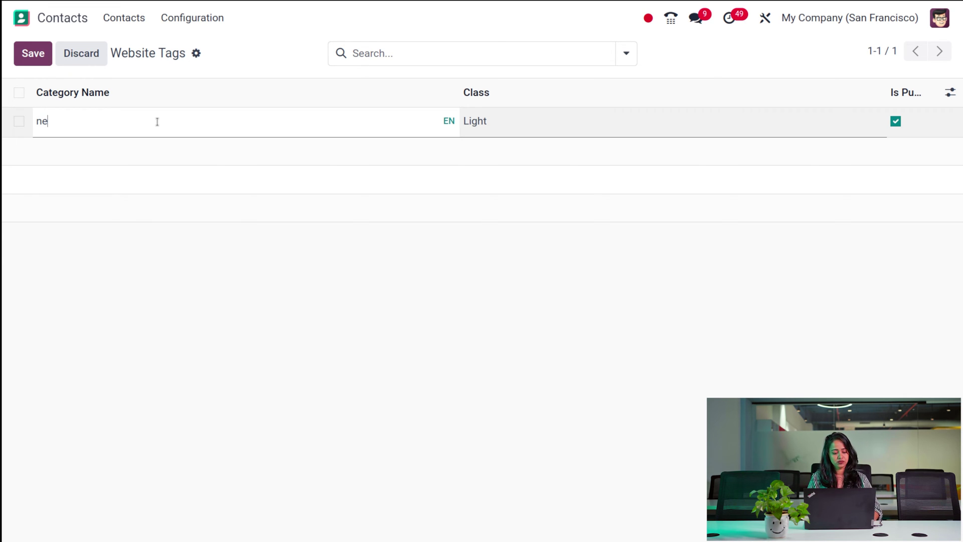
text(w web tag)
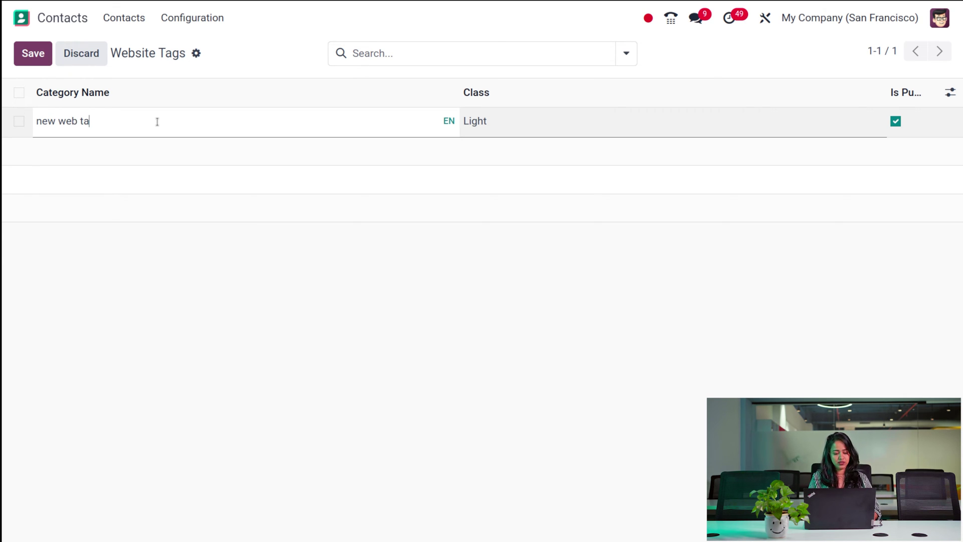
click(490, 127)
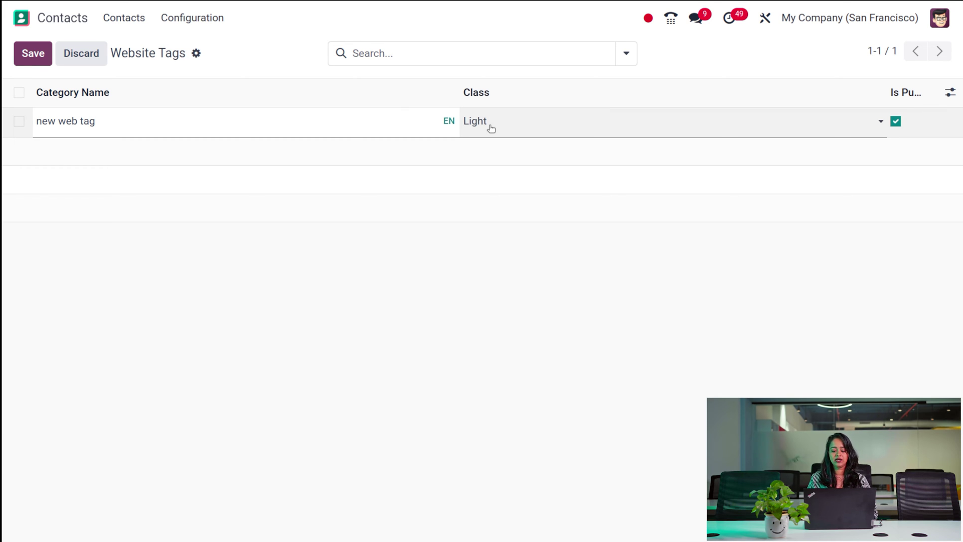
click(494, 125)
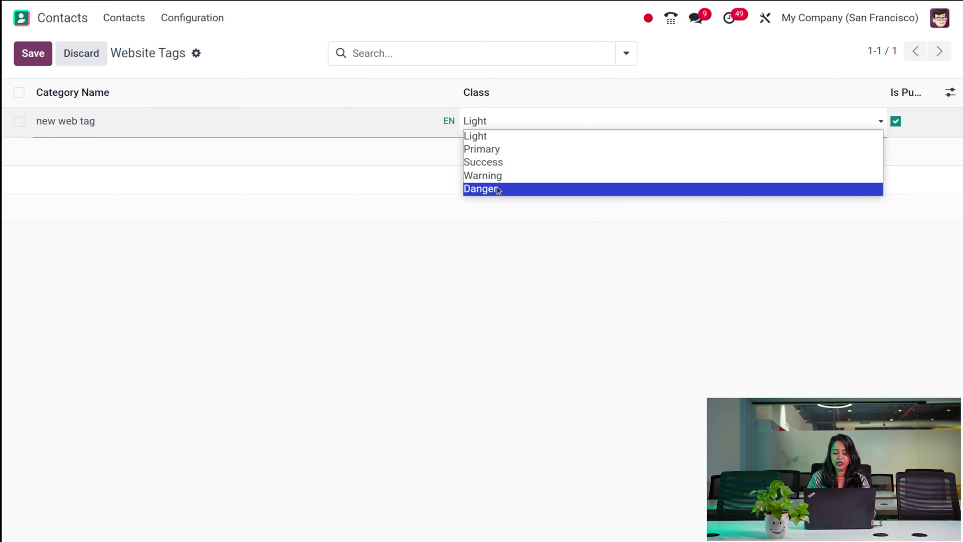
click(487, 135)
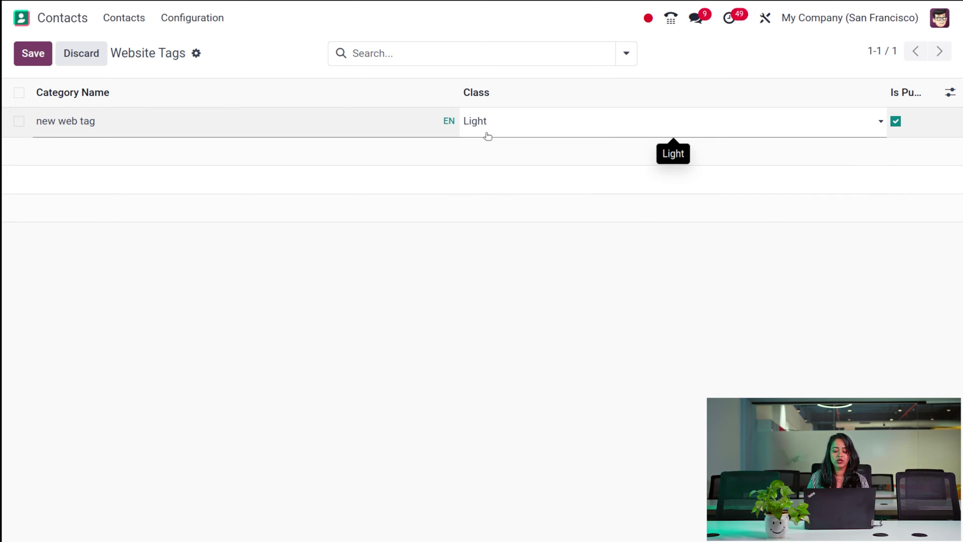
click(39, 54)
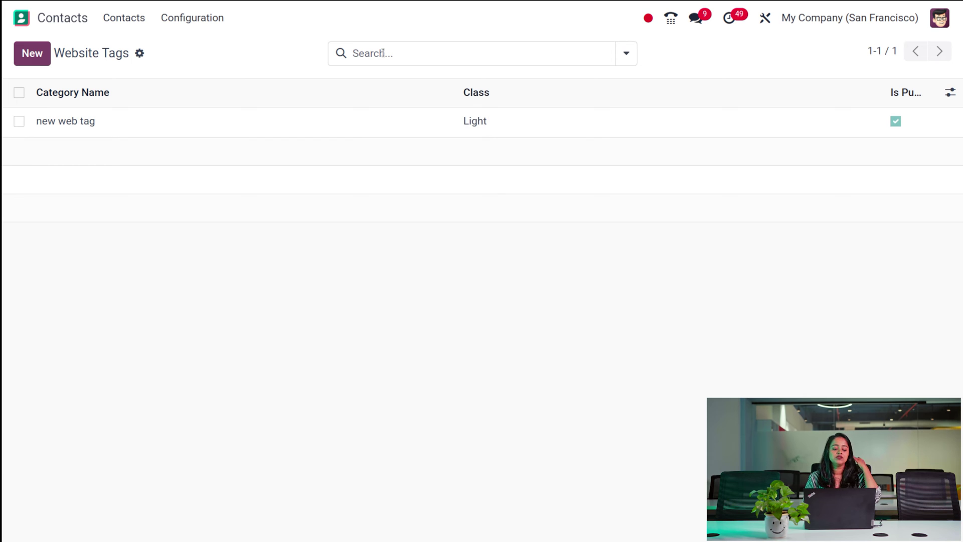
click(189, 21)
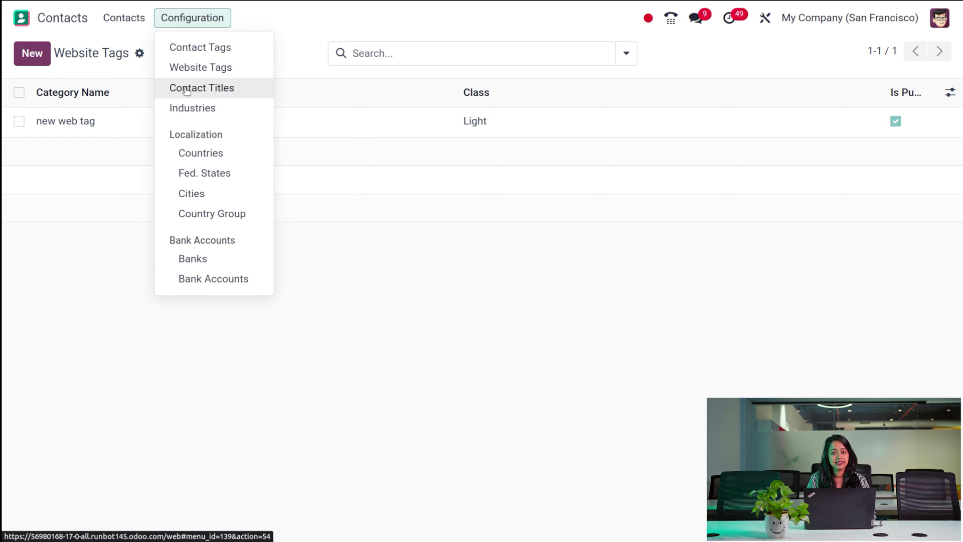
click(187, 89)
scroll(204, 329, down, 2)
scroll(205, 329, up, 2)
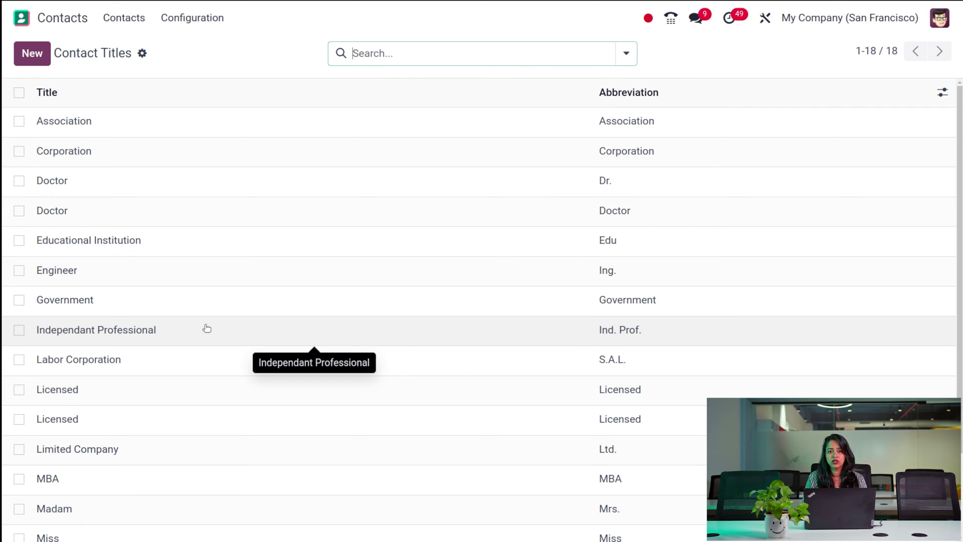
scroll(266, 424, down, 2)
scroll(267, 423, up, 2)
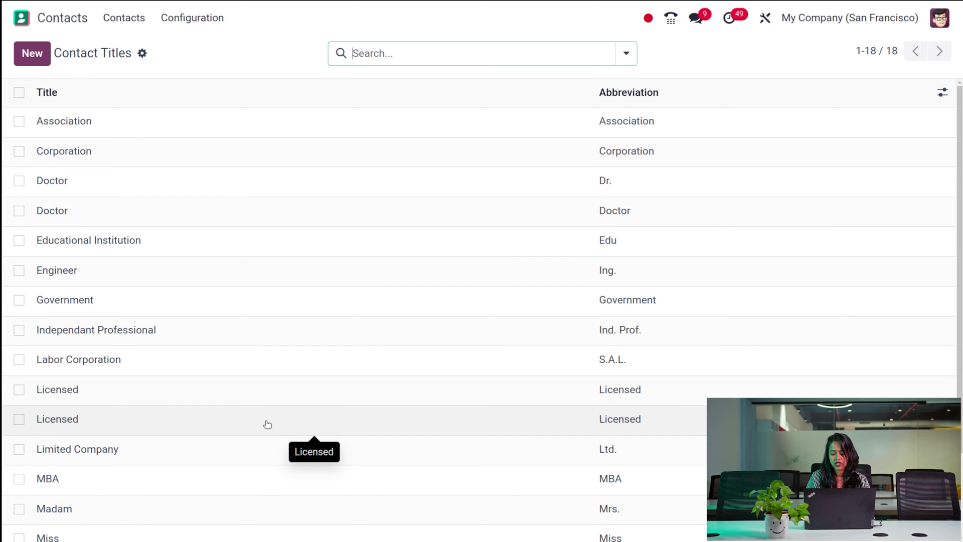
scroll(268, 423, down, 2)
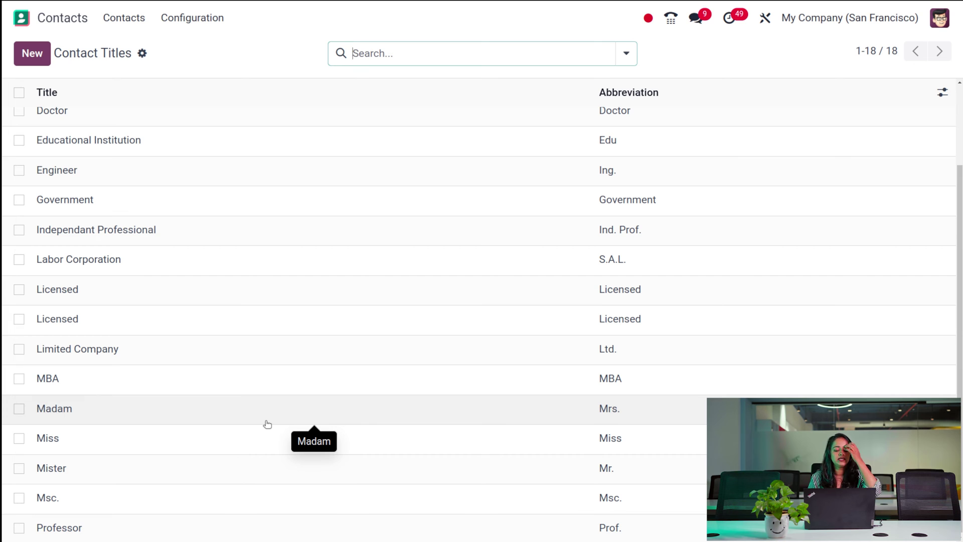
scroll(350, 385, up, 2)
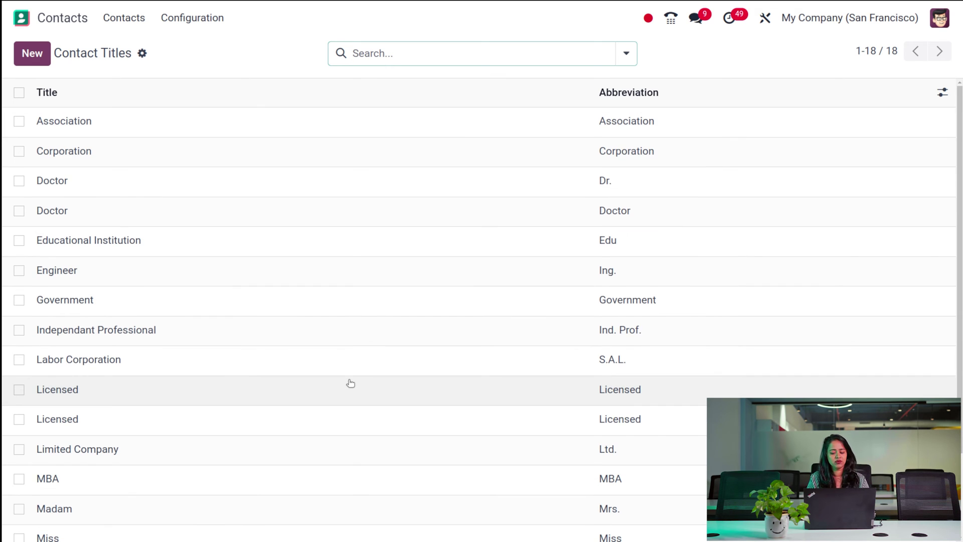
scroll(350, 383, down, 2)
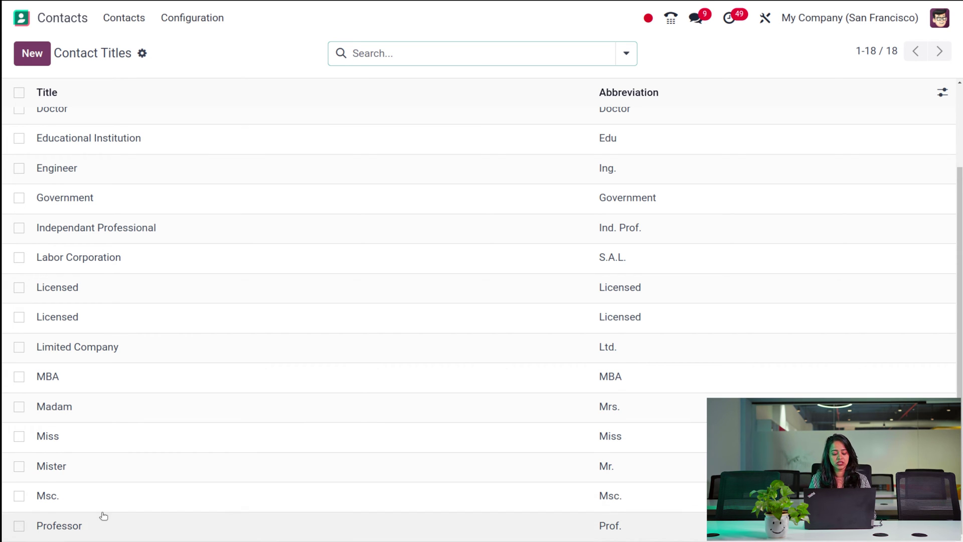
scroll(174, 251, up, 2)
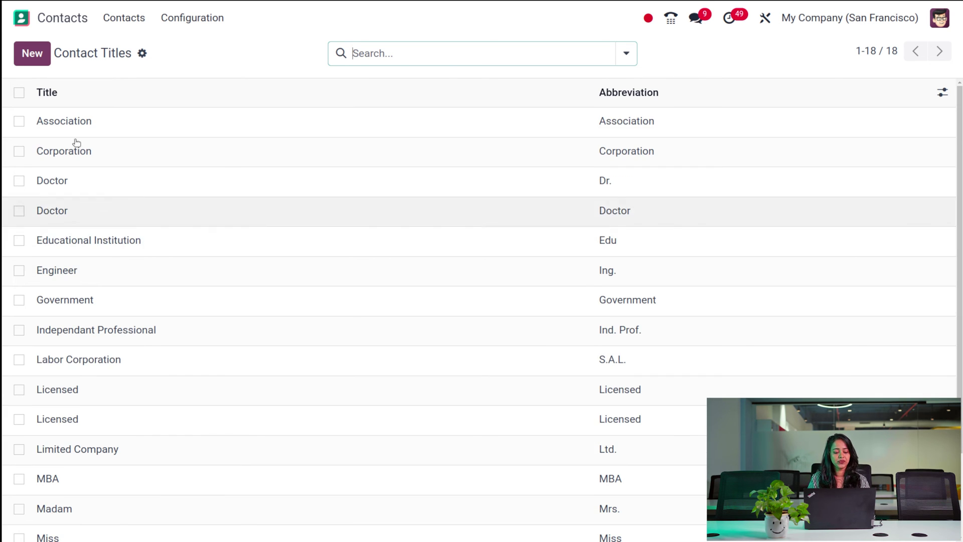
click(195, 22)
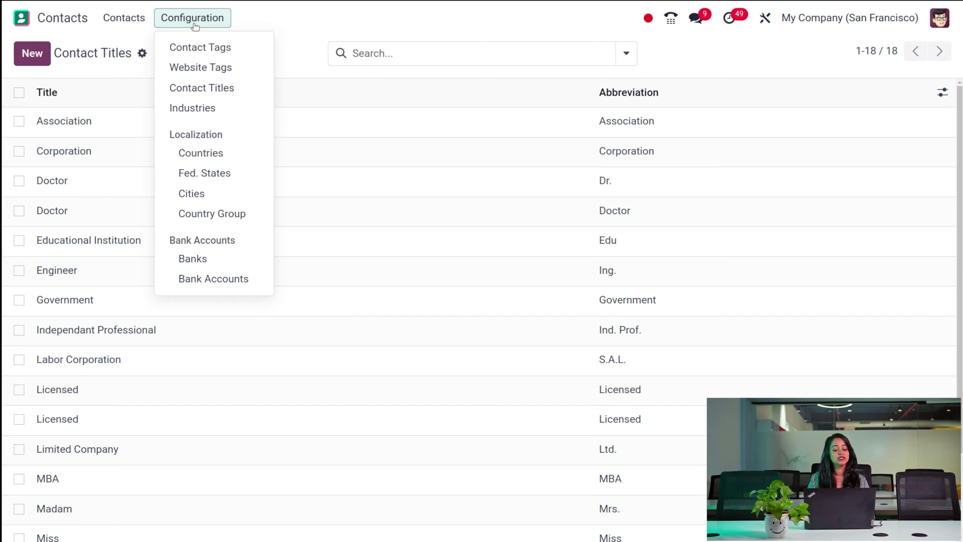
- Browse the 21 Industries and add a new blank industry row
click(206, 114)
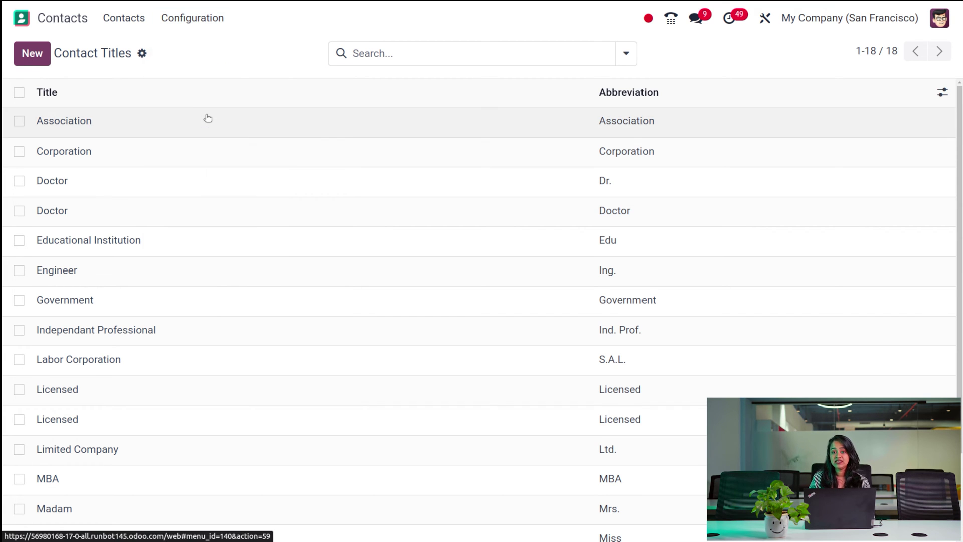
scroll(242, 260, down, 2)
scroll(216, 261, up, 2)
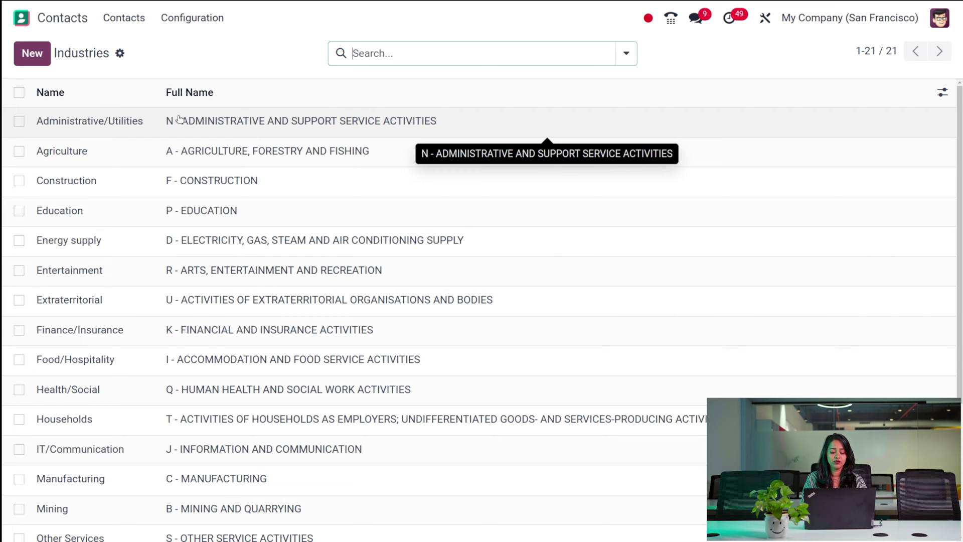
click(32, 50)
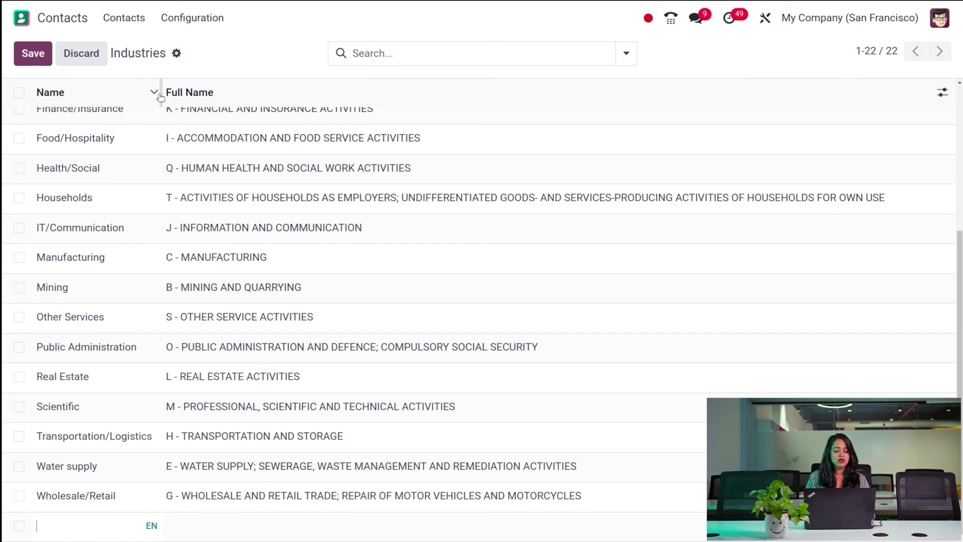
click(191, 20)
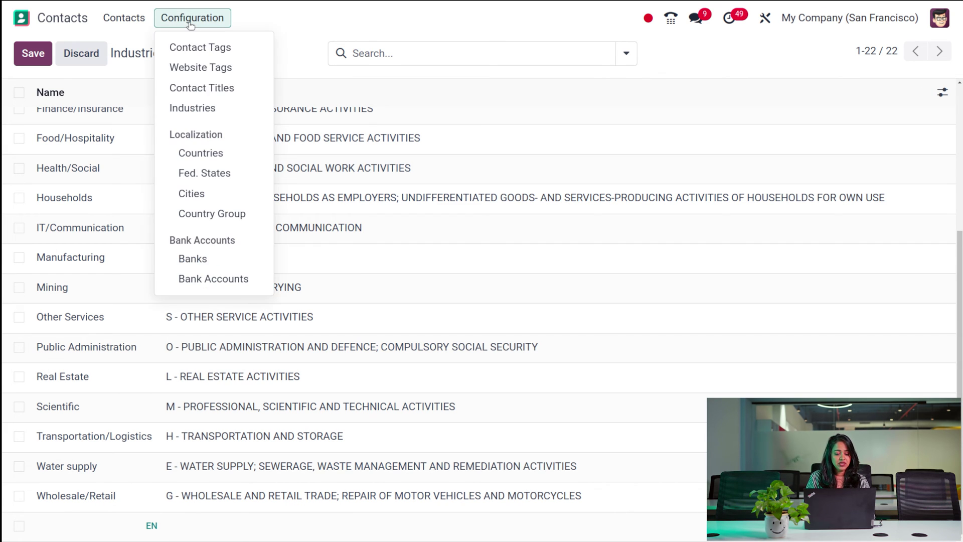
- Browse the Countries list of 251 countries with their codes and Intrastat flags
click(200, 152)
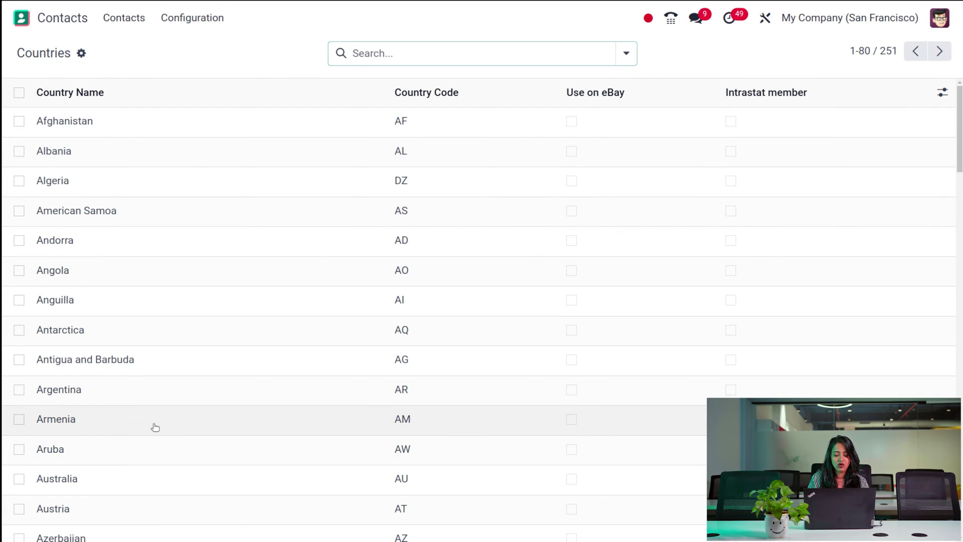
scroll(152, 426, down, 20)
scroll(155, 427, up, 20)
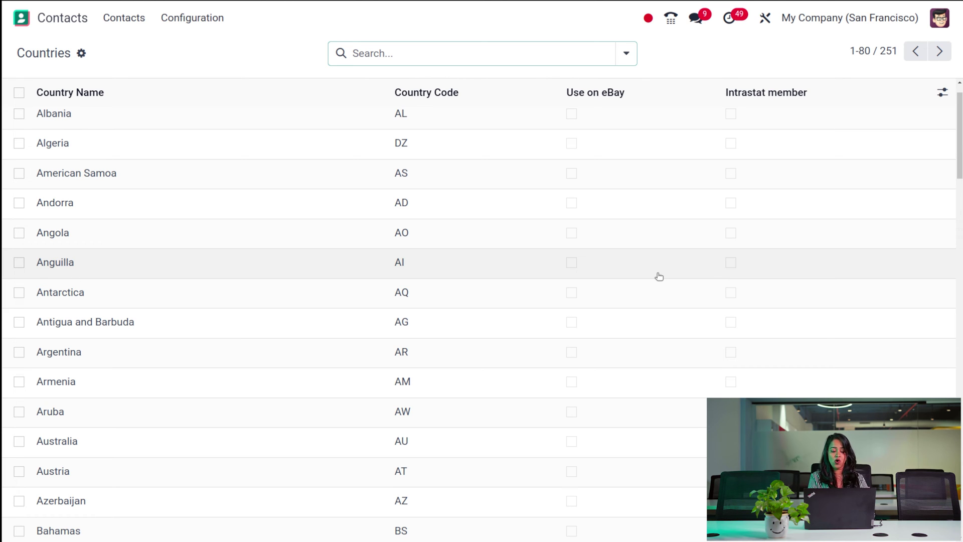
scroll(417, 260, down, 20)
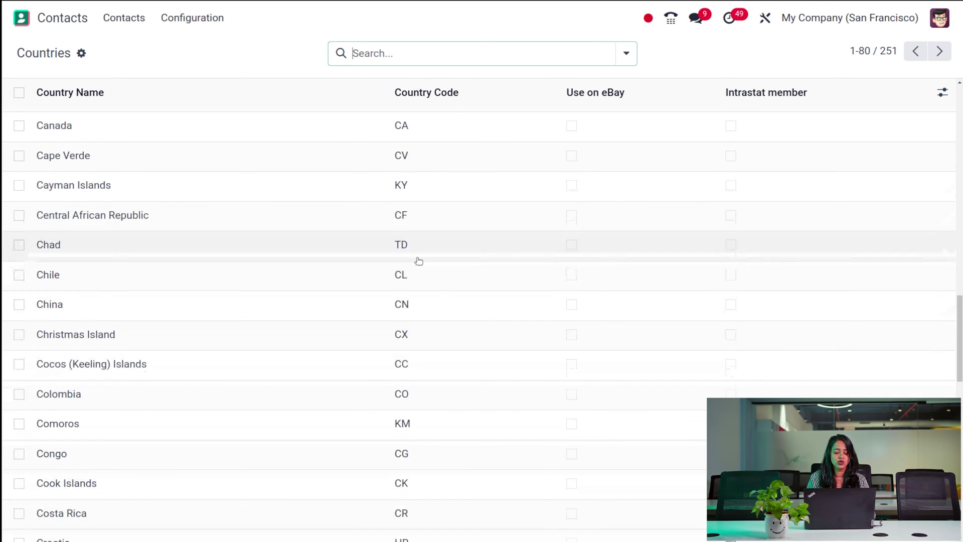
scroll(417, 260, up, 20)
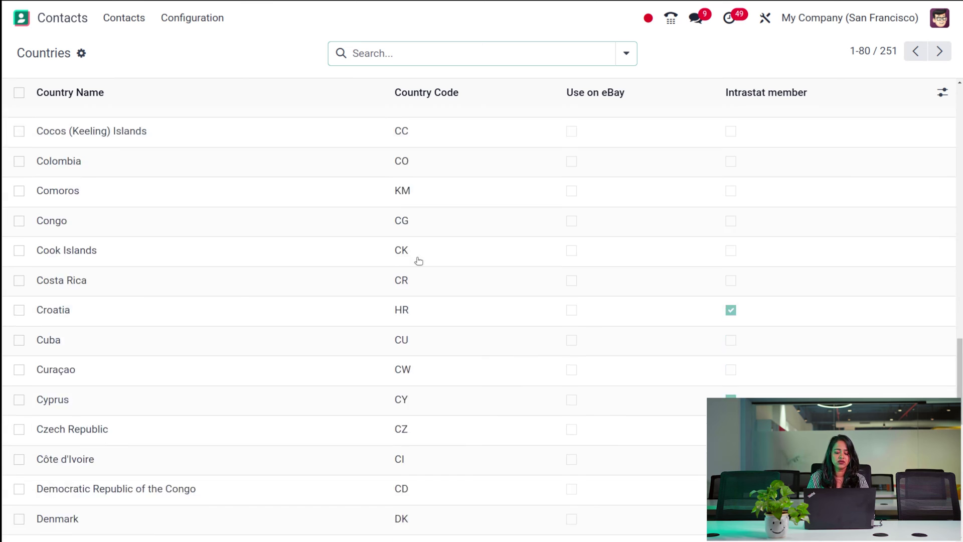
click(169, 26)
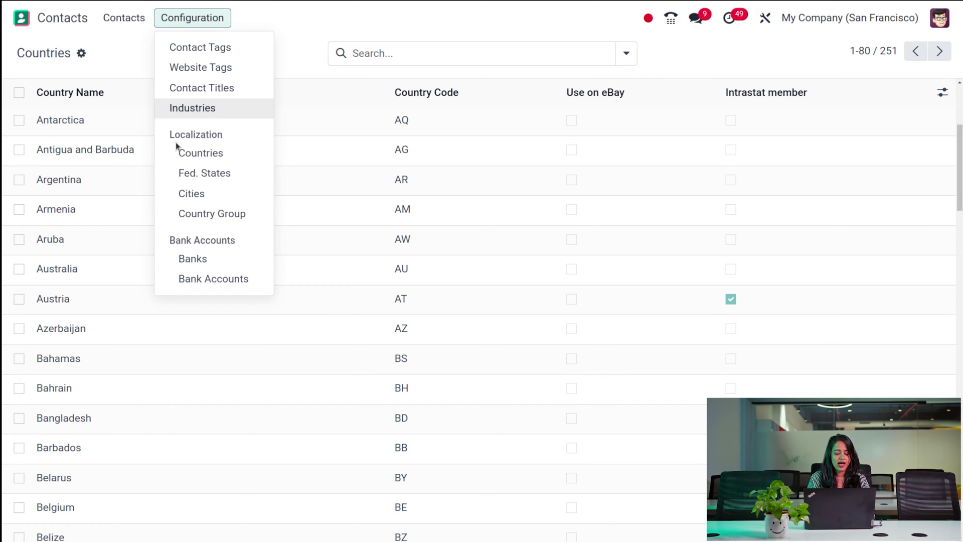
- Scroll the 1689 Fed. States and add a new blank state row
click(189, 174)
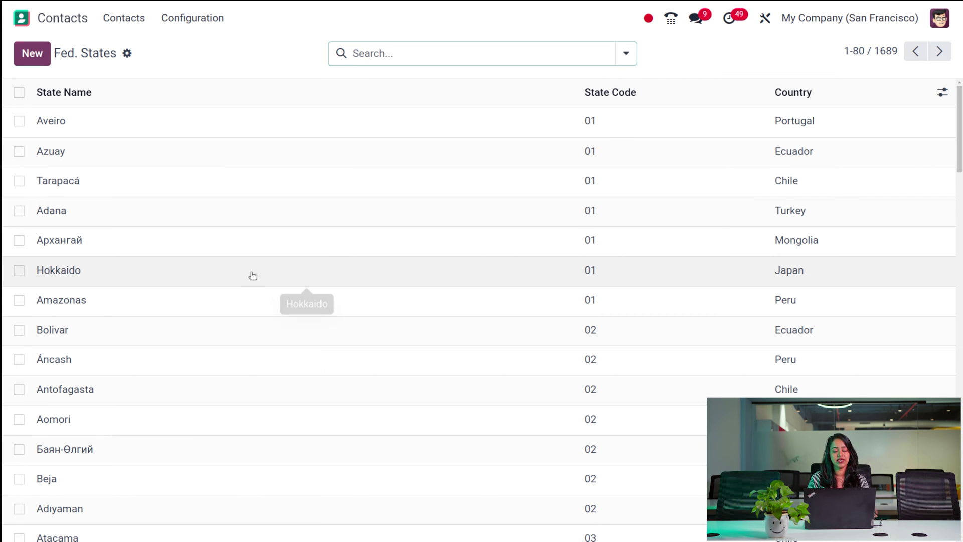
scroll(253, 276, down, 20)
scroll(252, 275, down, 15)
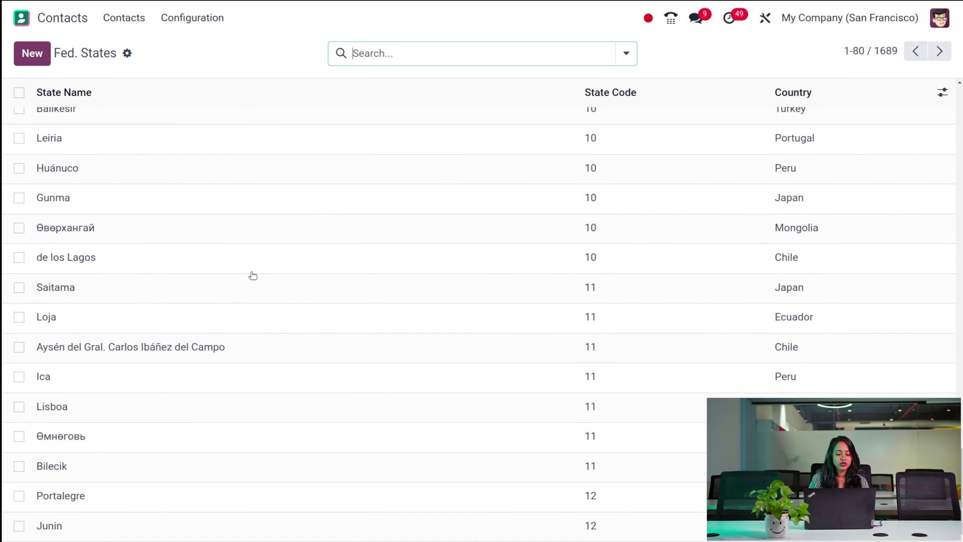
click(39, 57)
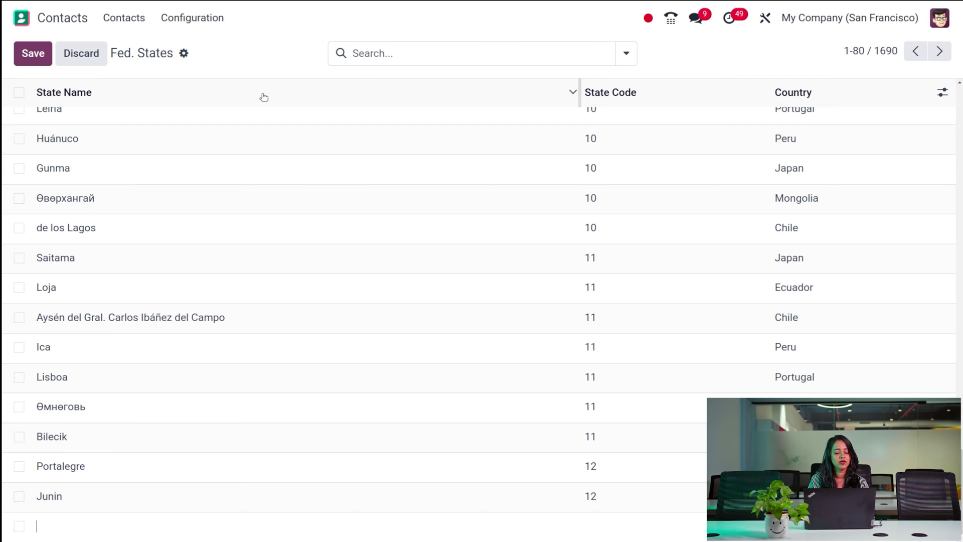
- Create the city Calicut with country India and state Kerala (IN), and save it
click(203, 25)
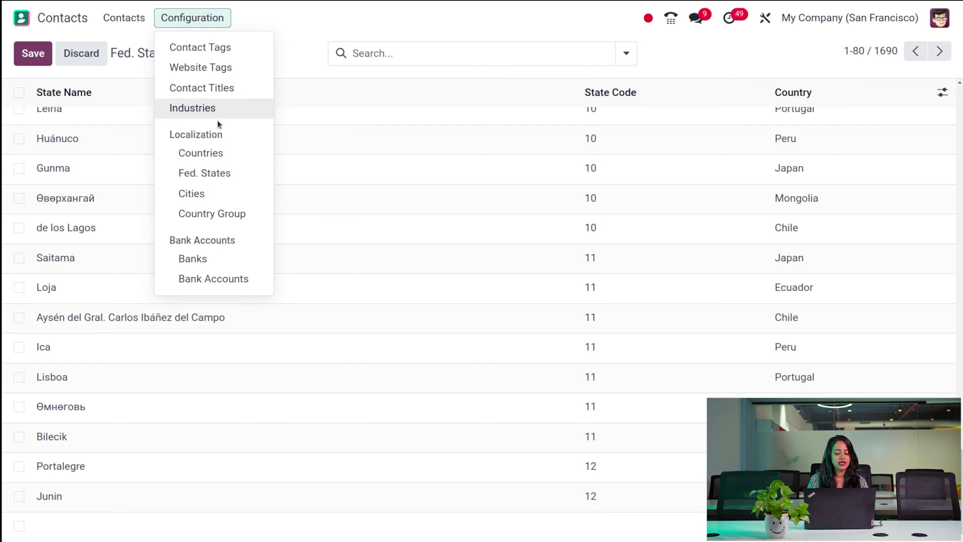
click(230, 201)
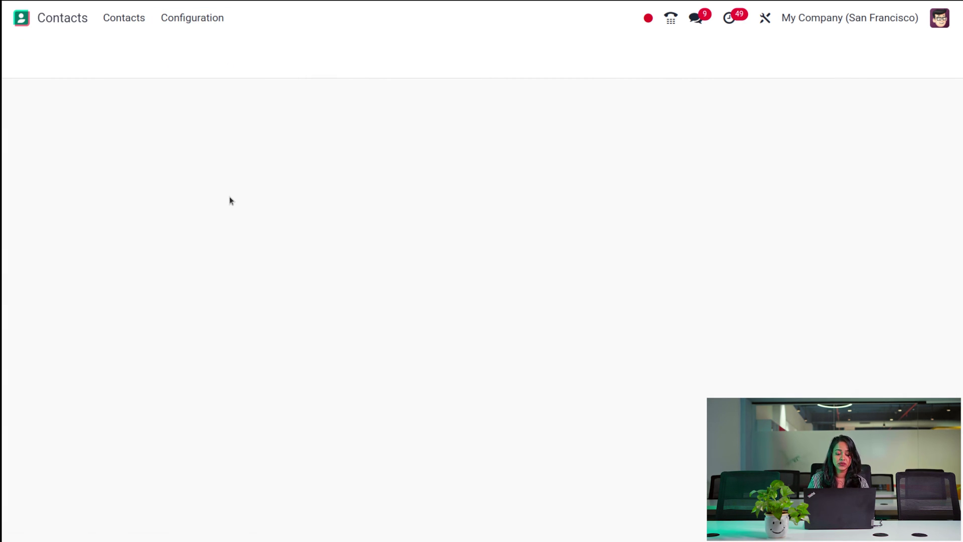
click(43, 57)
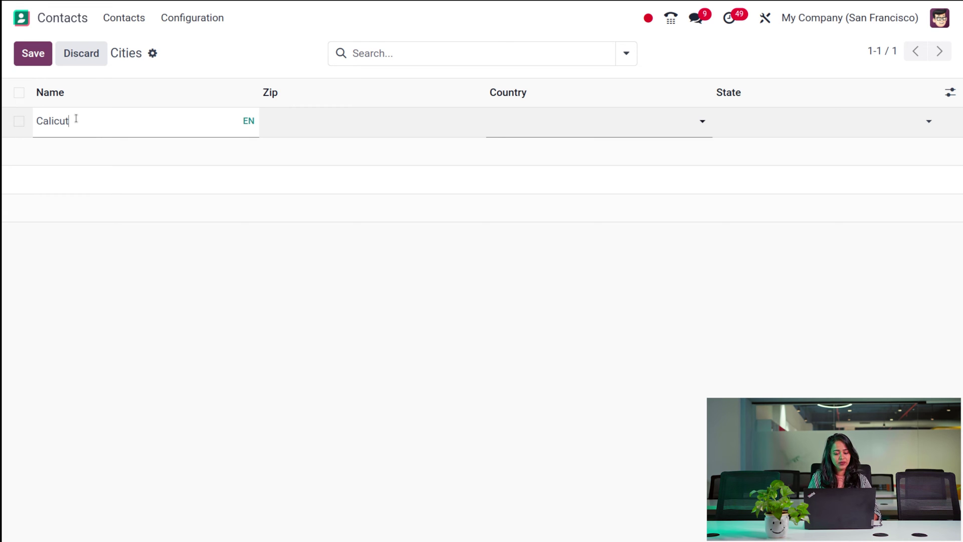
click(358, 122)
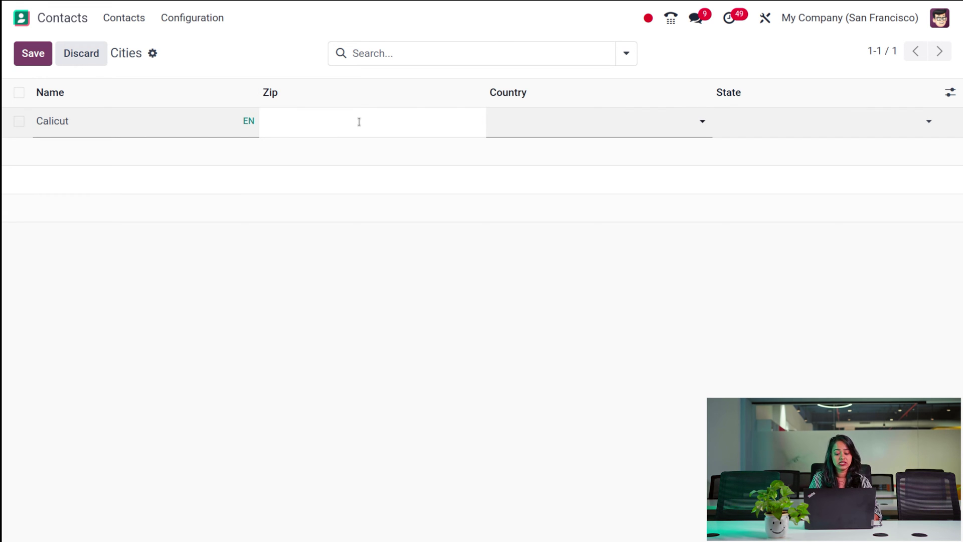
click(522, 117)
text(in)
click(542, 150)
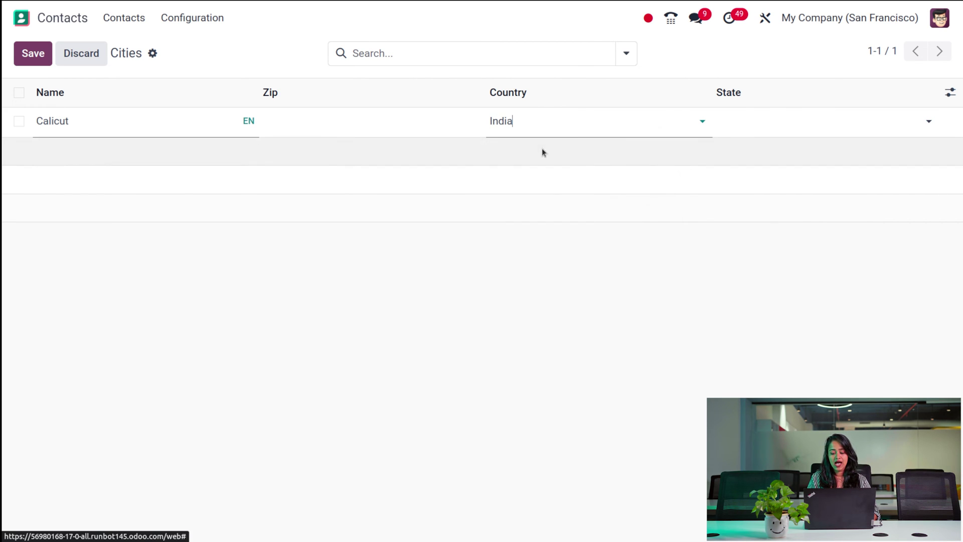
click(820, 119)
text(ker)
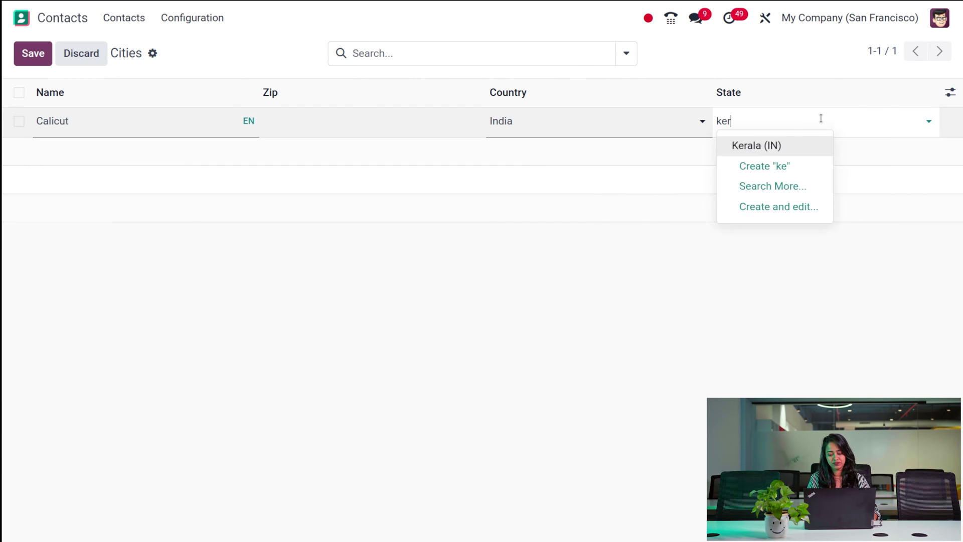
click(819, 147)
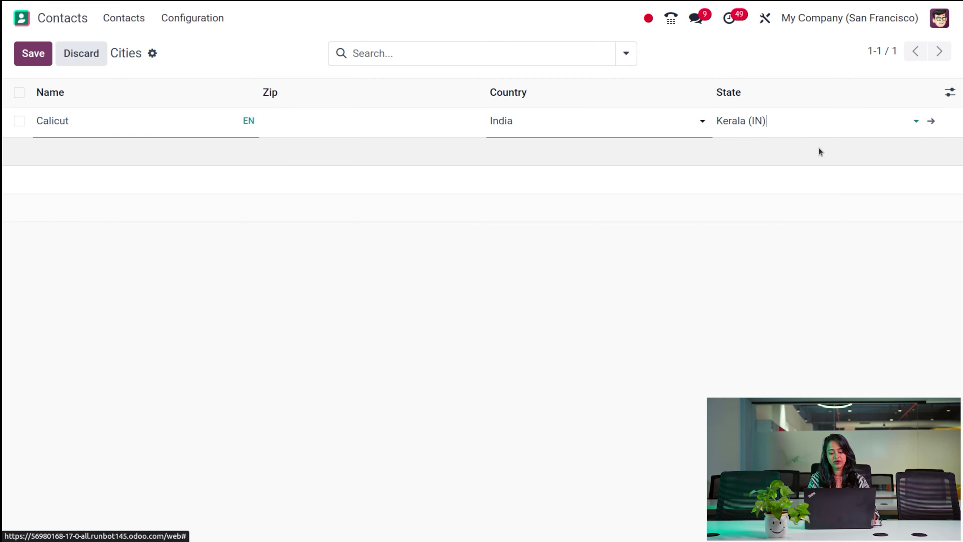
click(35, 53)
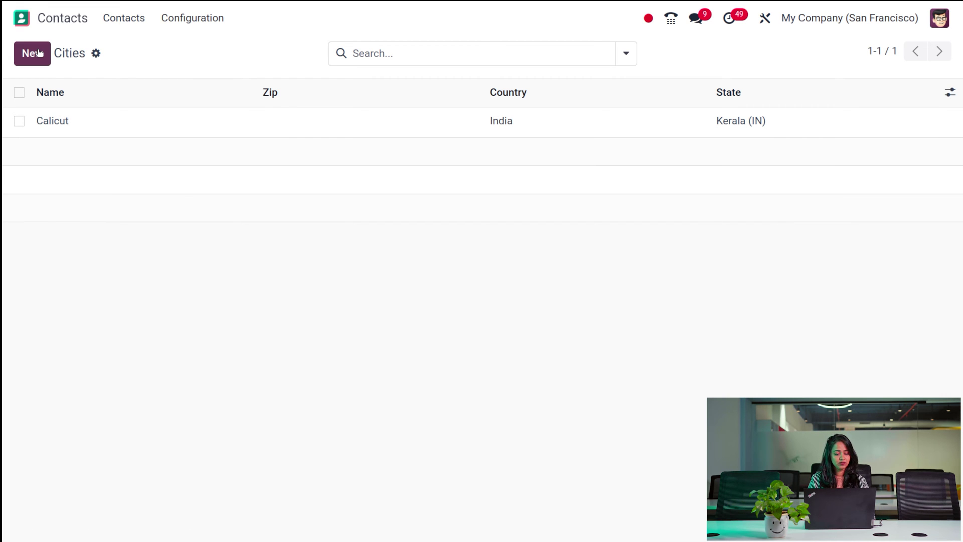
- Open Country Group to view groups like European Union, SEPA Countries and BeNeLux
click(189, 18)
click(219, 218)
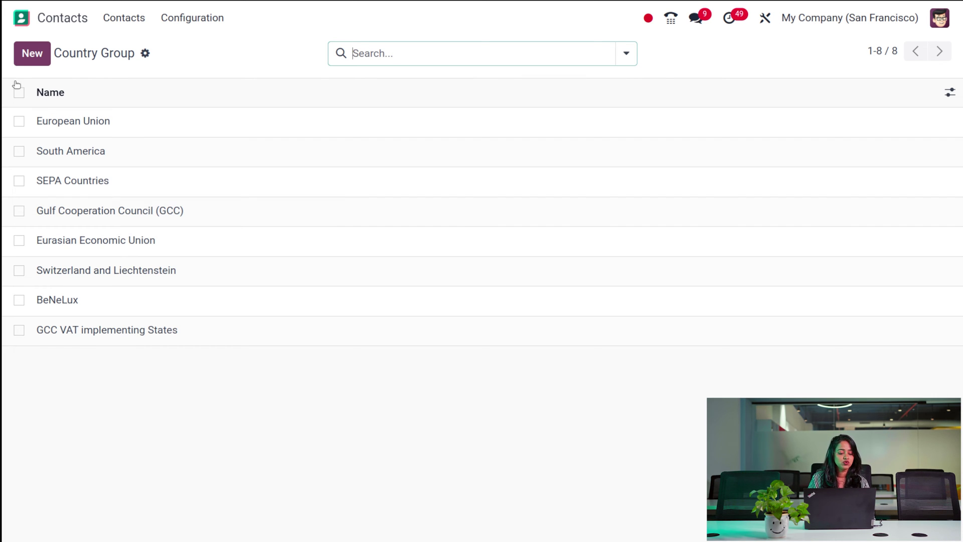
- Start a new country group named 'Asian countries'
click(31, 53)
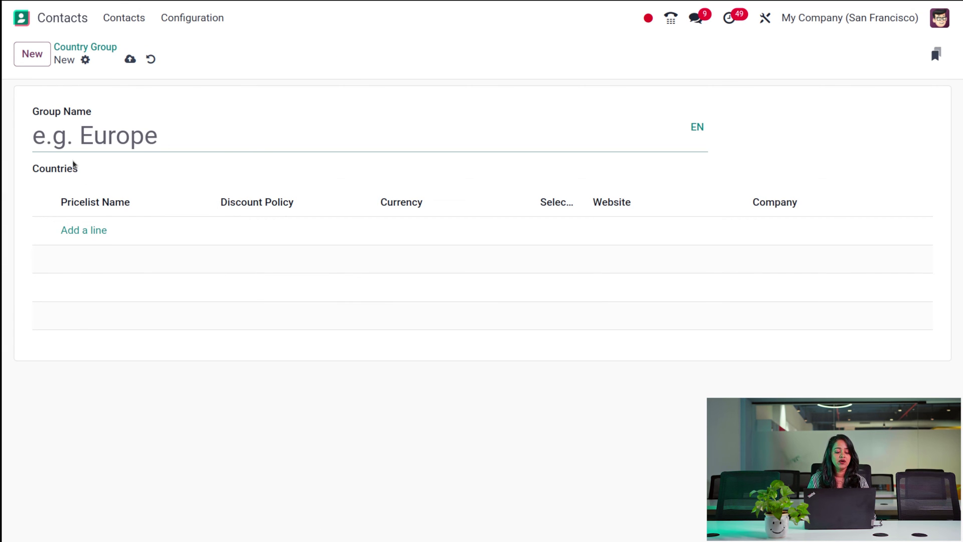
click(213, 171)
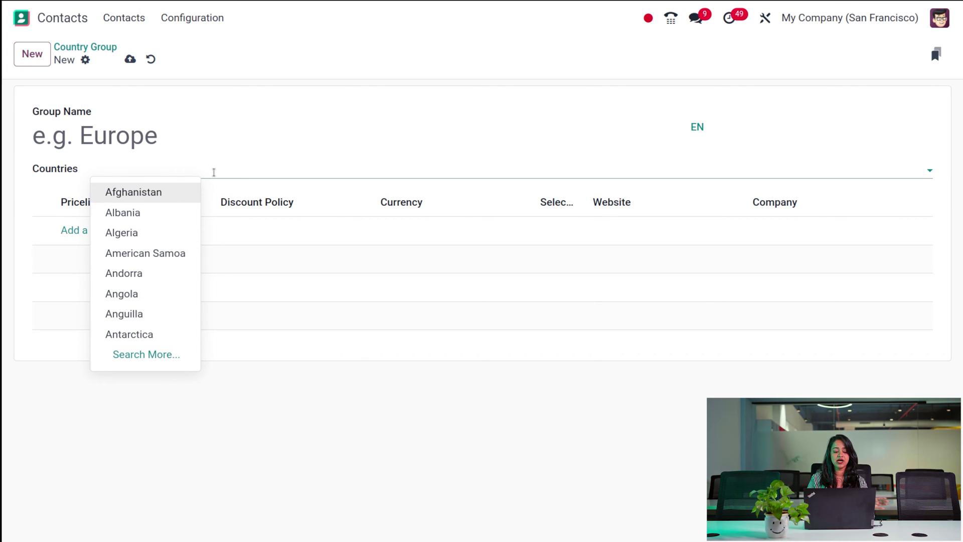
click(199, 138)
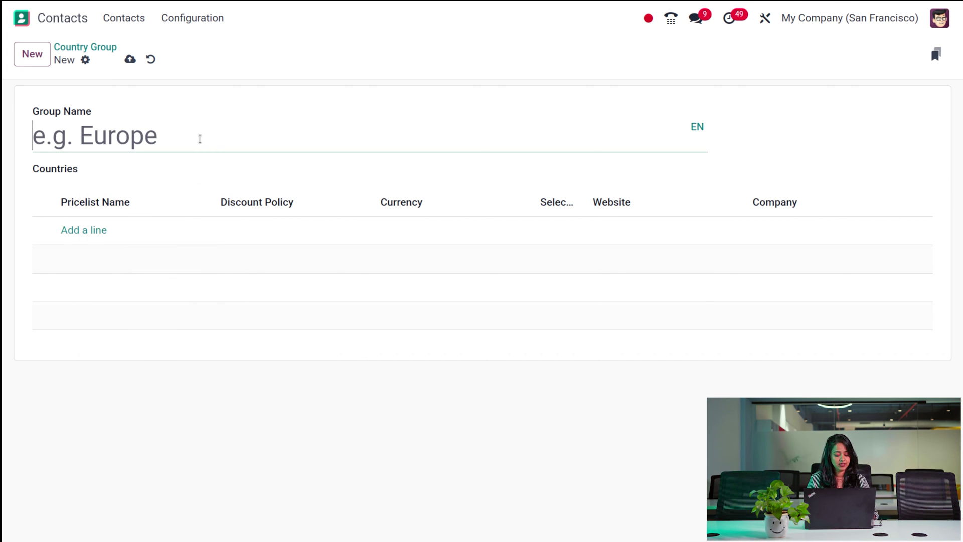
text(Asian)
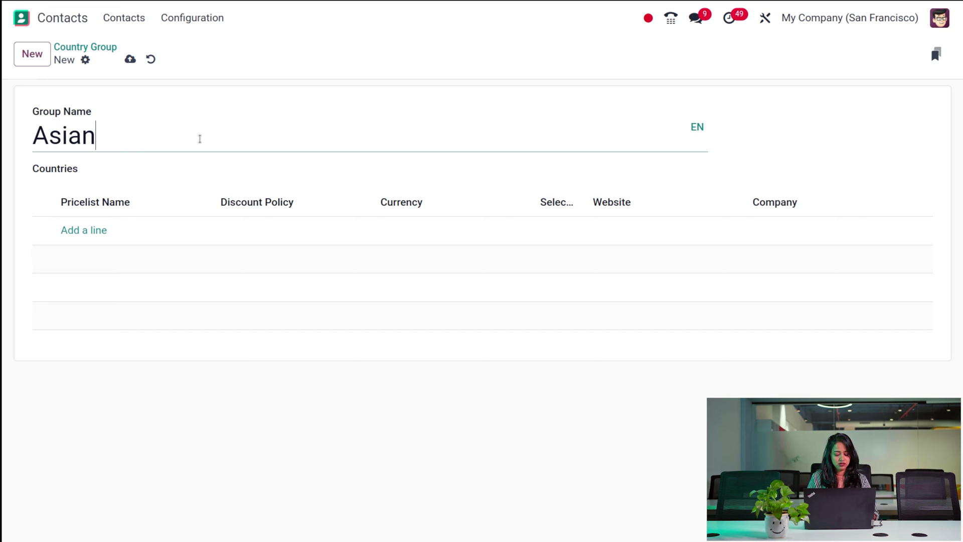
text( countries)
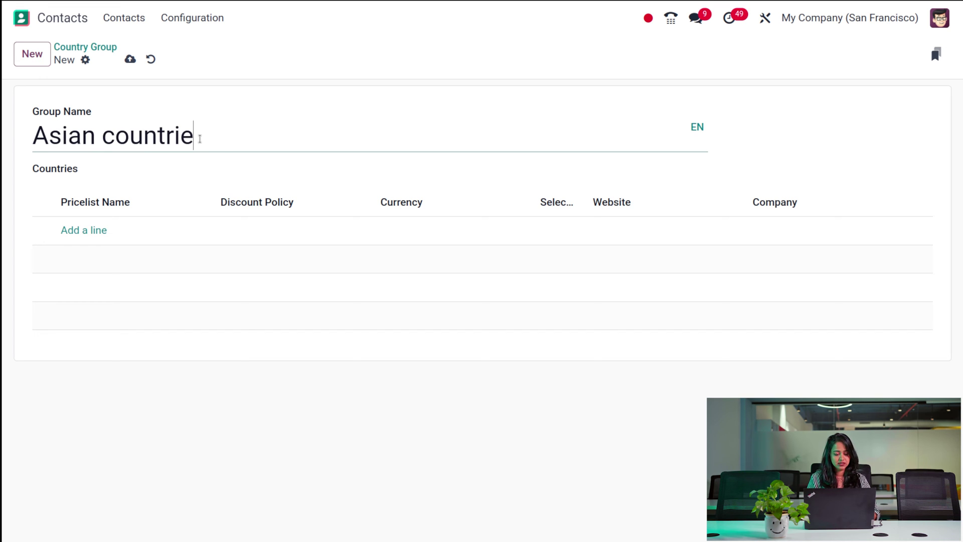
- Add India, China and Japan to the group's countries and save it
click(174, 169)
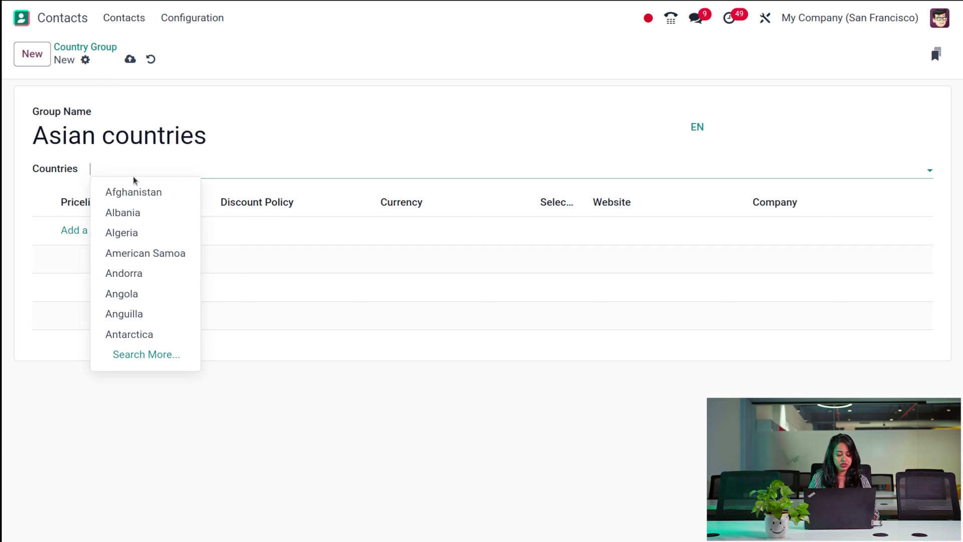
text(ins)
key(BackSpace)
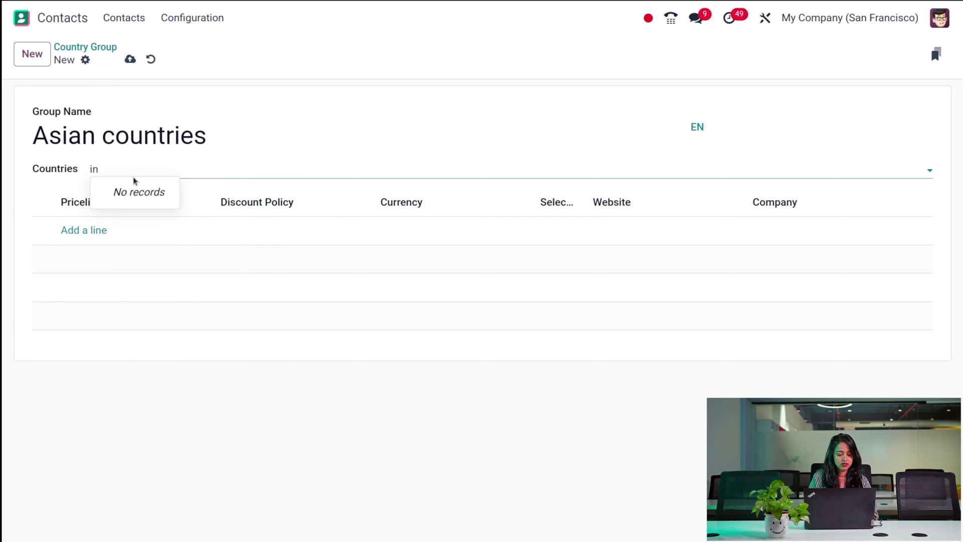
click(133, 190)
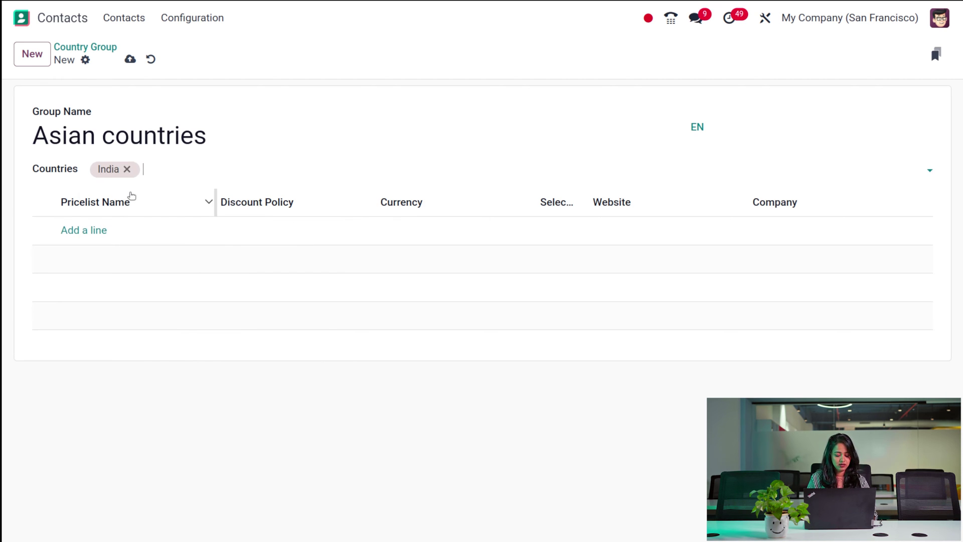
text(chi)
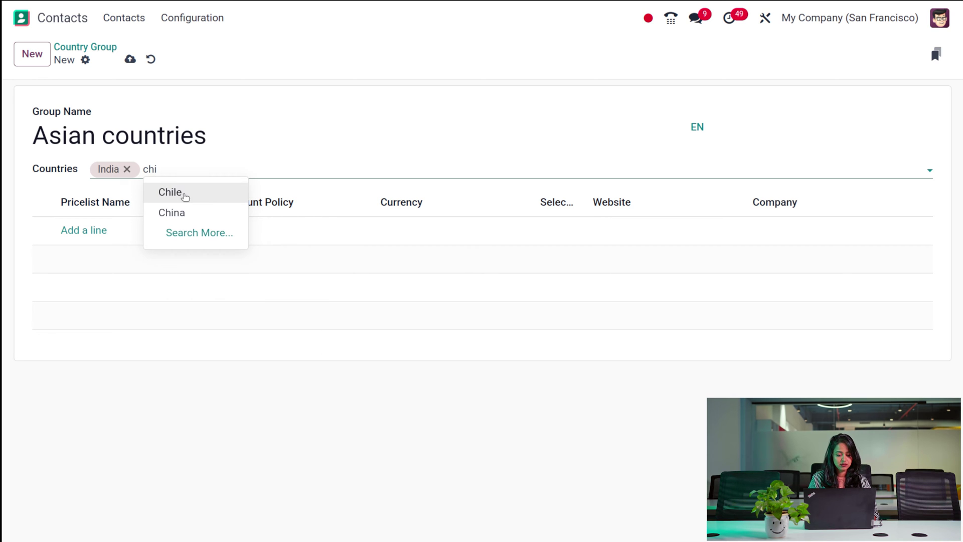
click(193, 215)
text(japan)
click(246, 195)
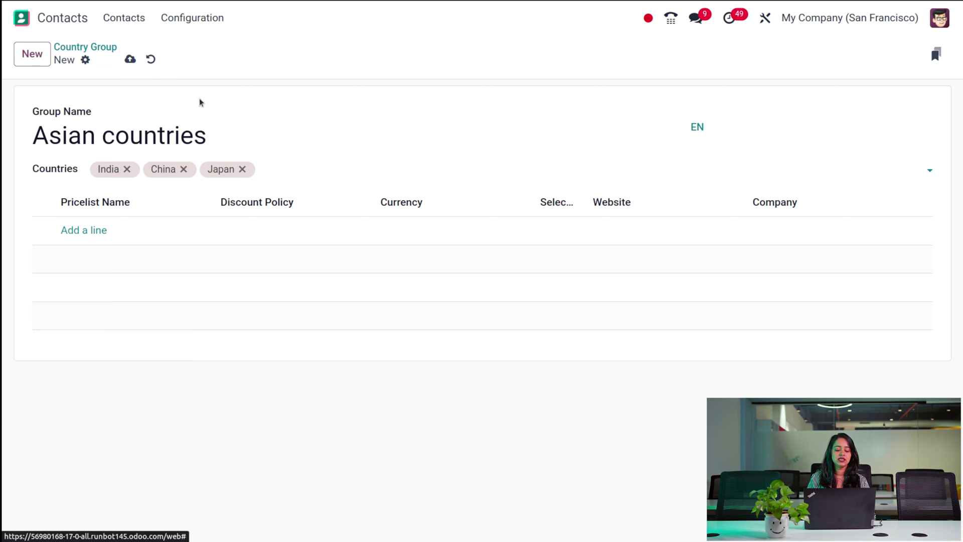
click(130, 59)
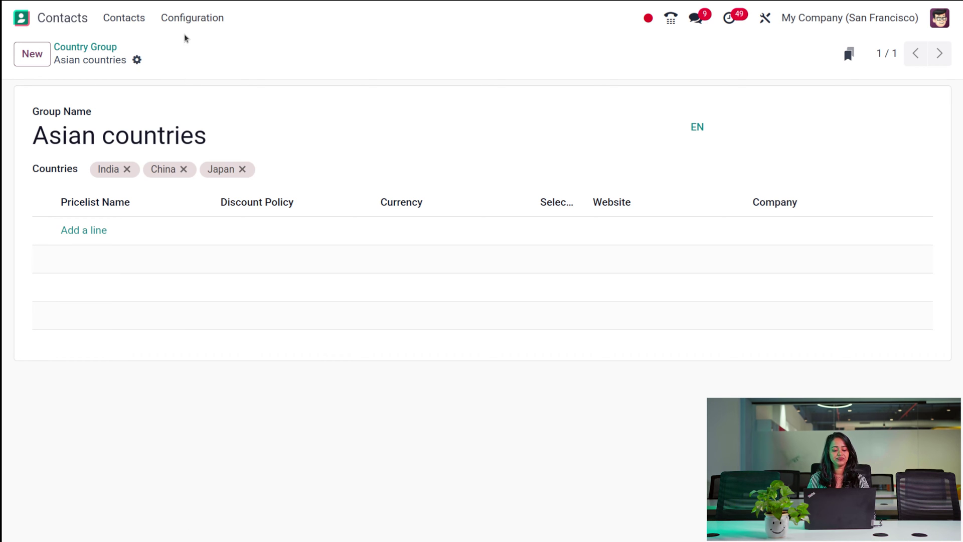
click(196, 17)
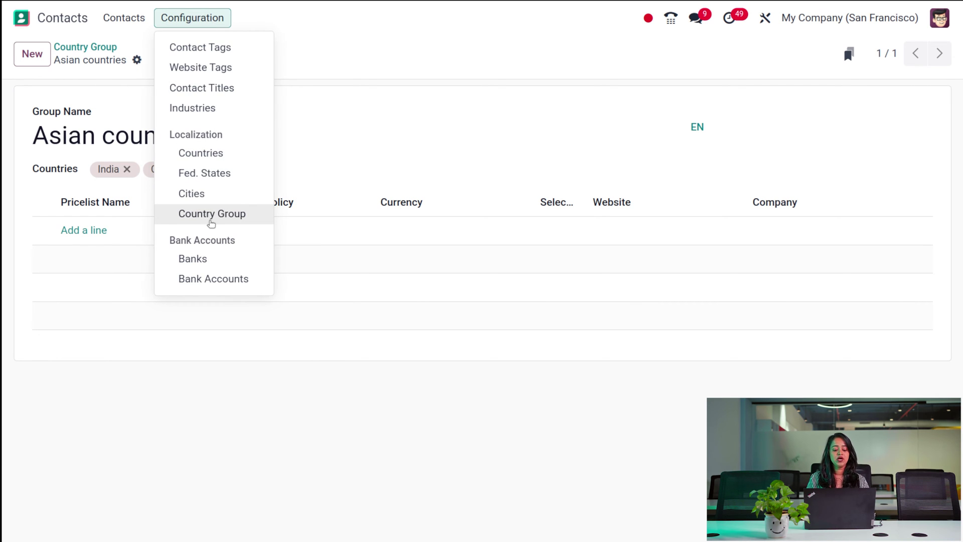
- Create the bank 'new bank' with Bank Identifier Code NBB and save it
click(221, 265)
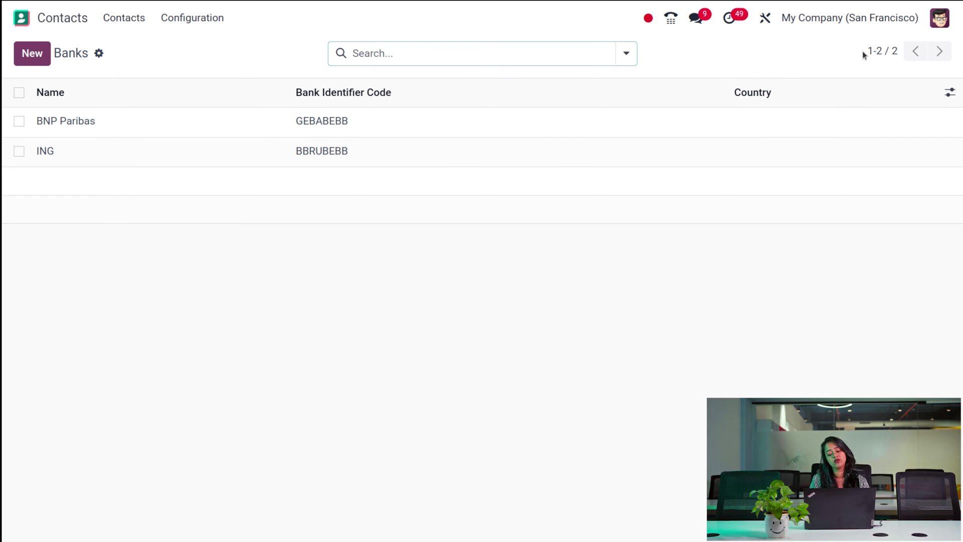
click(41, 51)
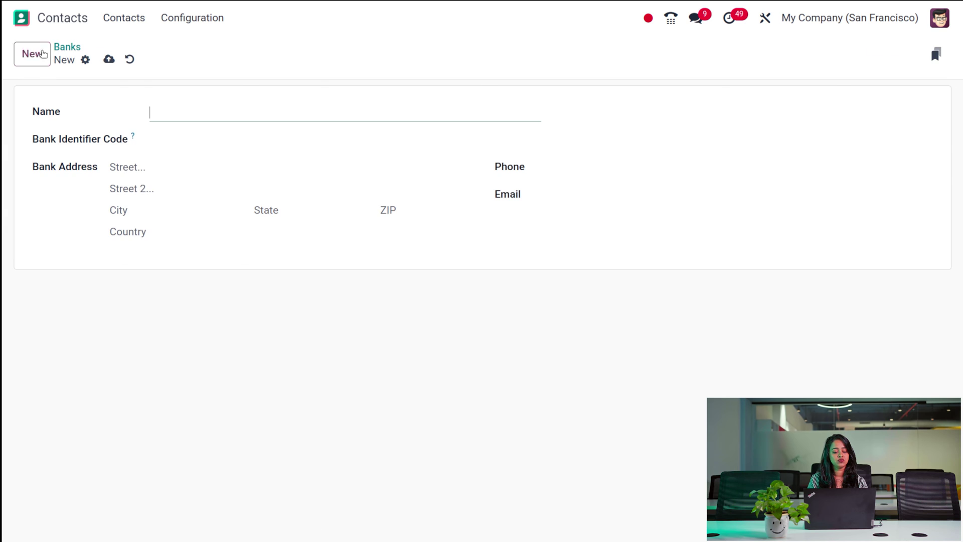
text(new bank)
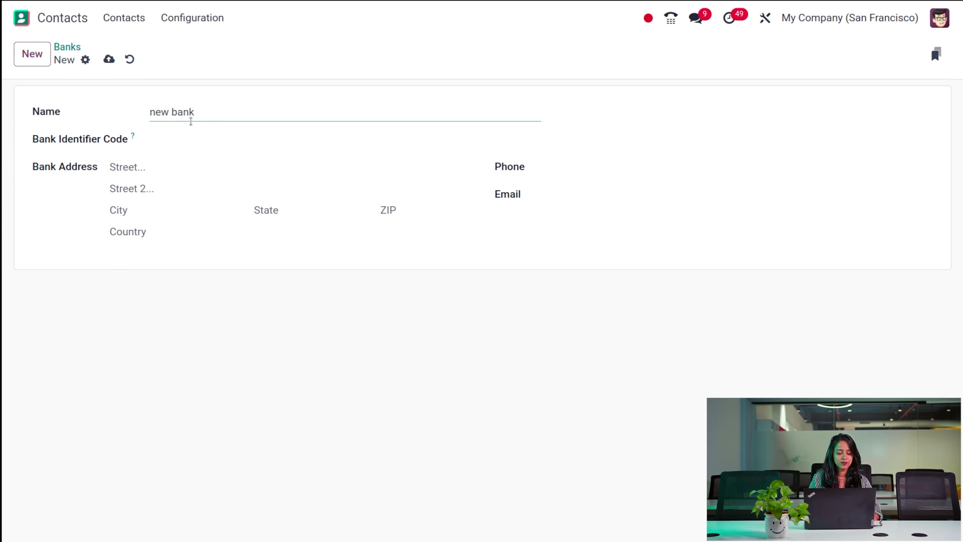
click(178, 140)
text(NBB)
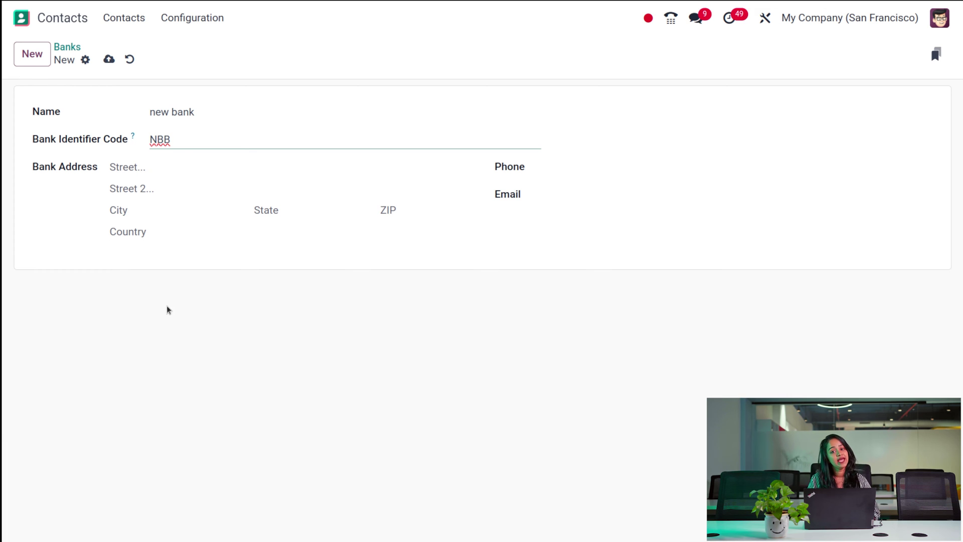
click(109, 60)
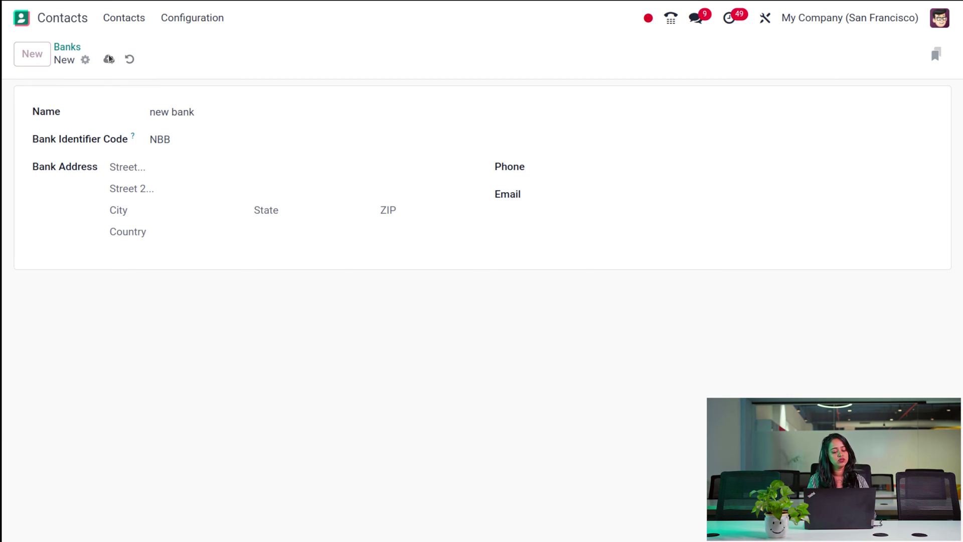
click(205, 16)
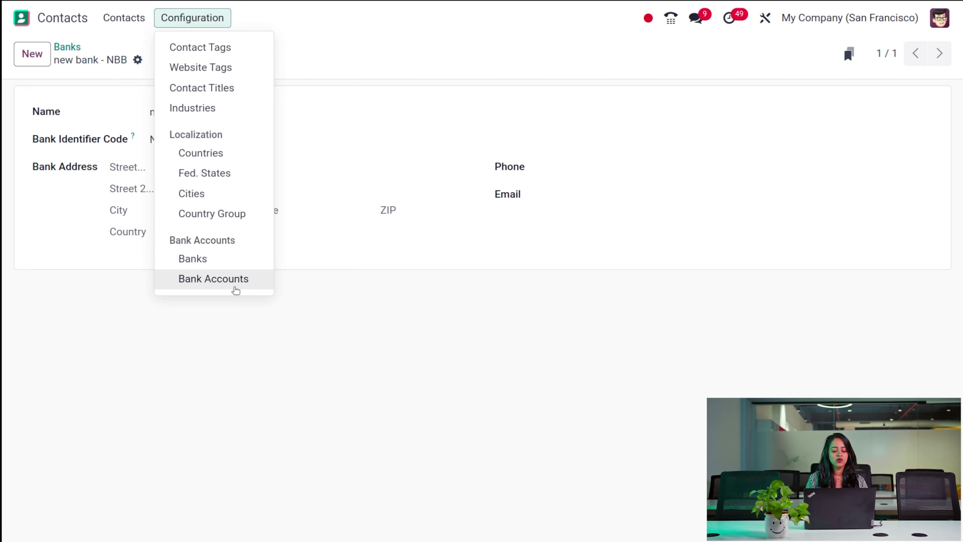
- Look over the list of 12 bank accounts, then go back to the 121-contact overview
click(233, 285)
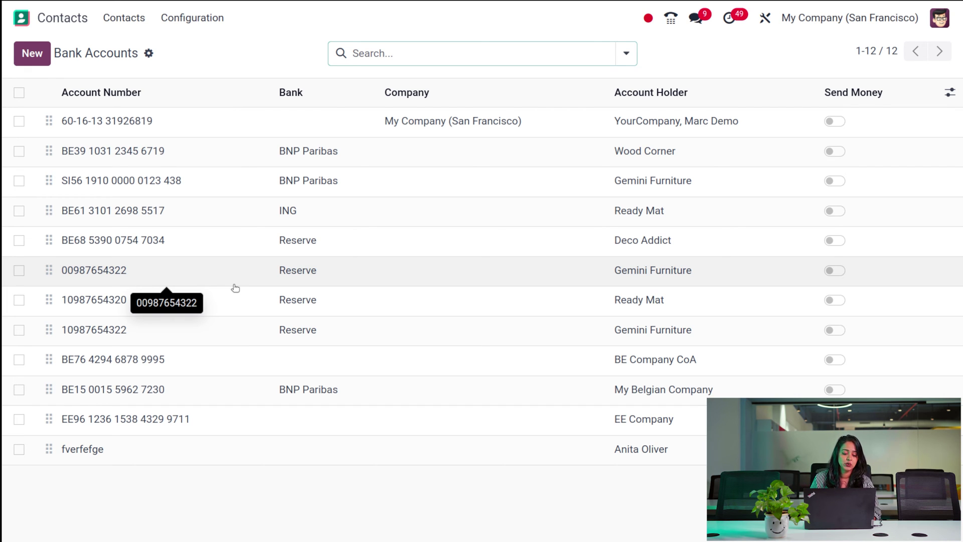
click(197, 24)
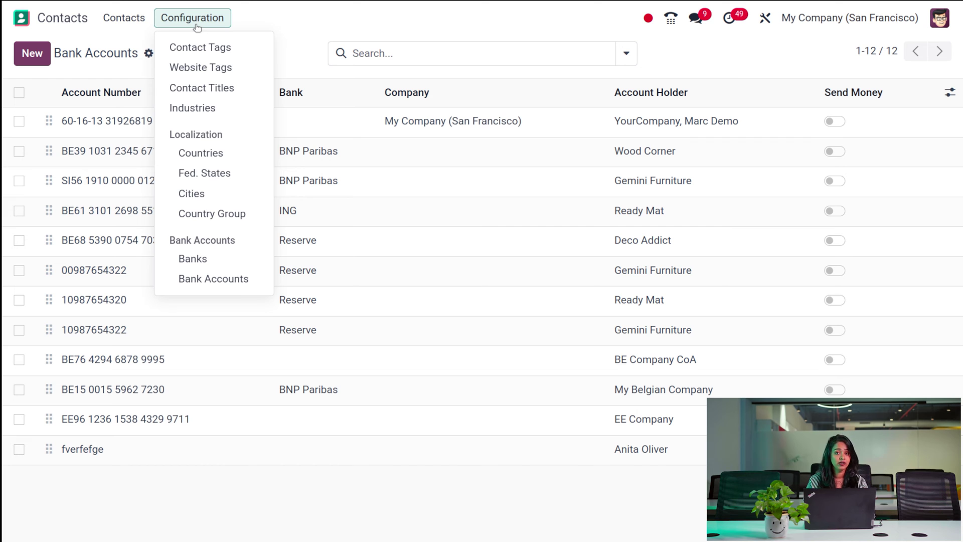
click(111, 24)
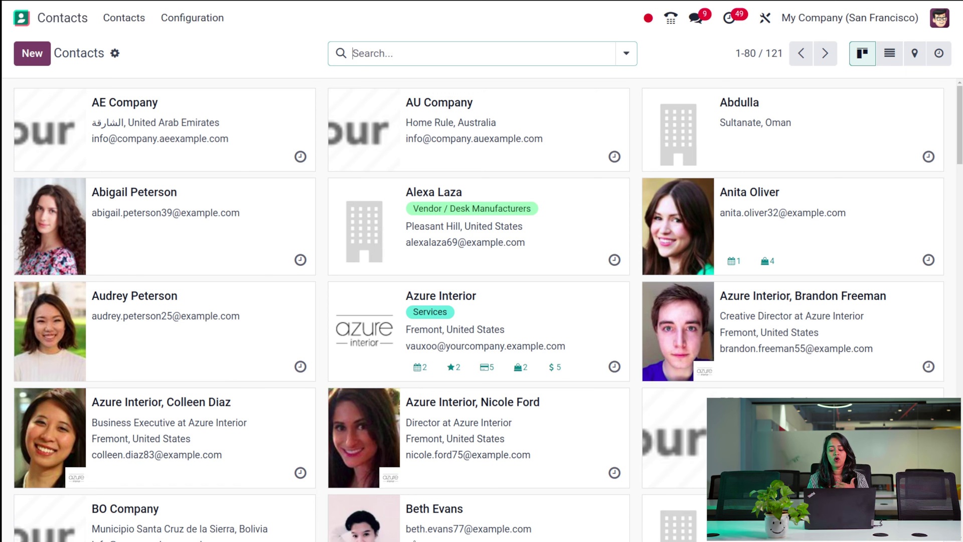
- Show the contacts as a list table, then as pins on a world map
scroll(572, 267, down, 10)
scroll(572, 267, up, 10)
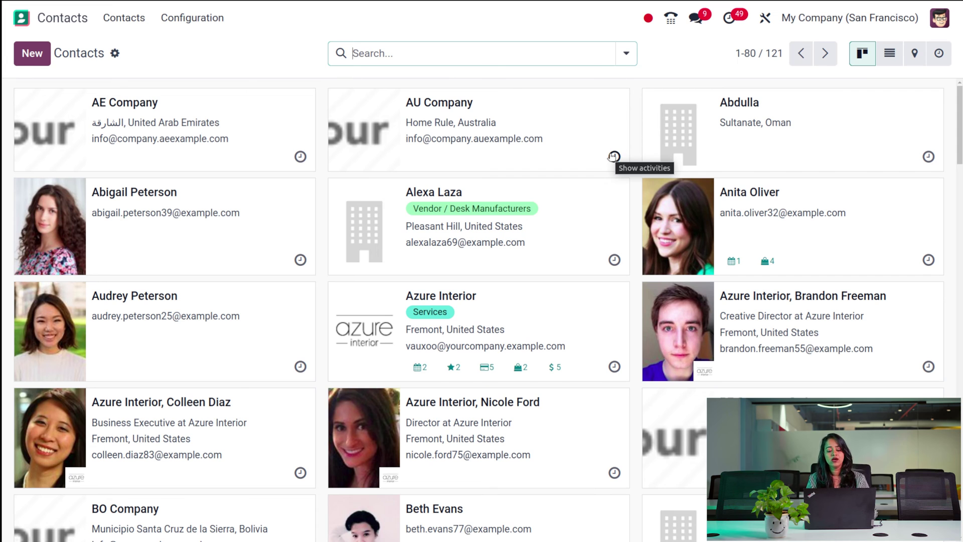
click(892, 63)
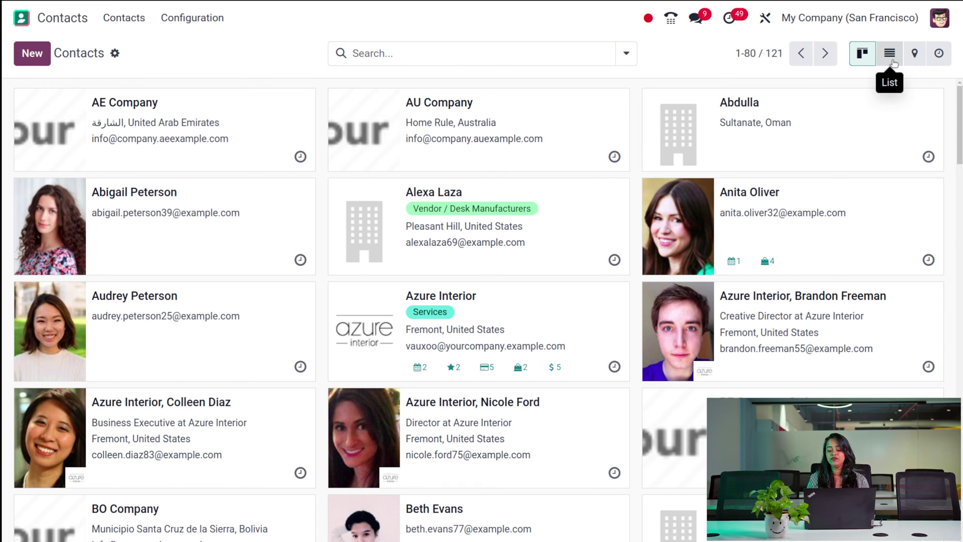
scroll(544, 312, down, 10)
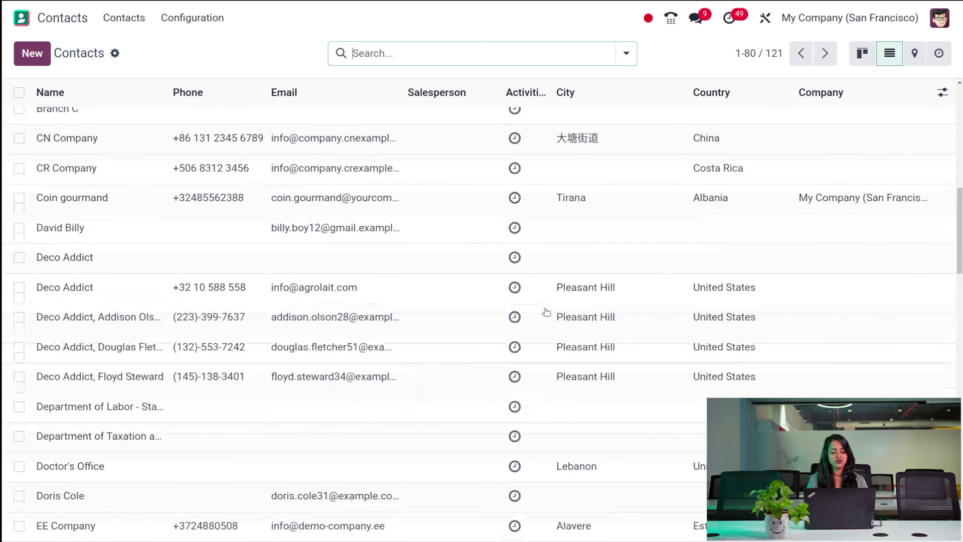
scroll(546, 312, up, 10)
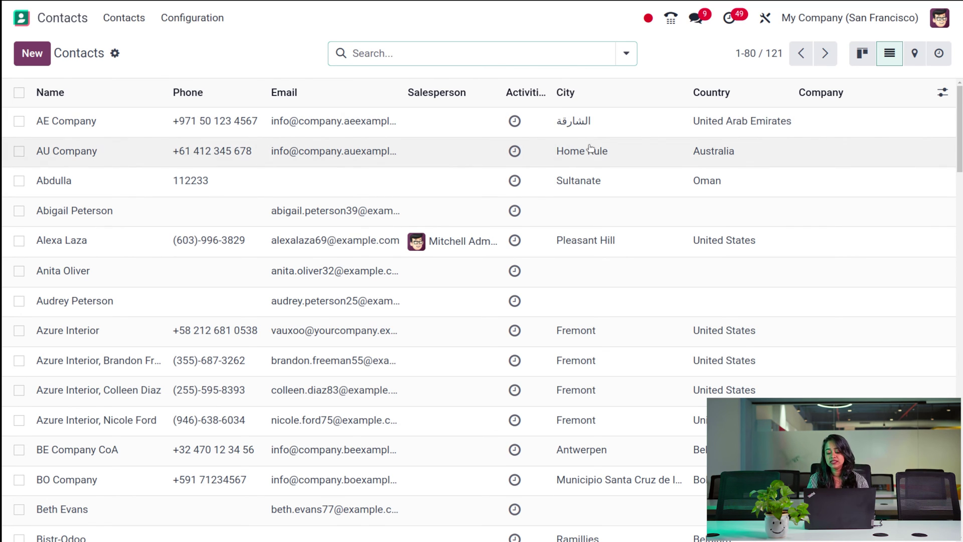
click(916, 57)
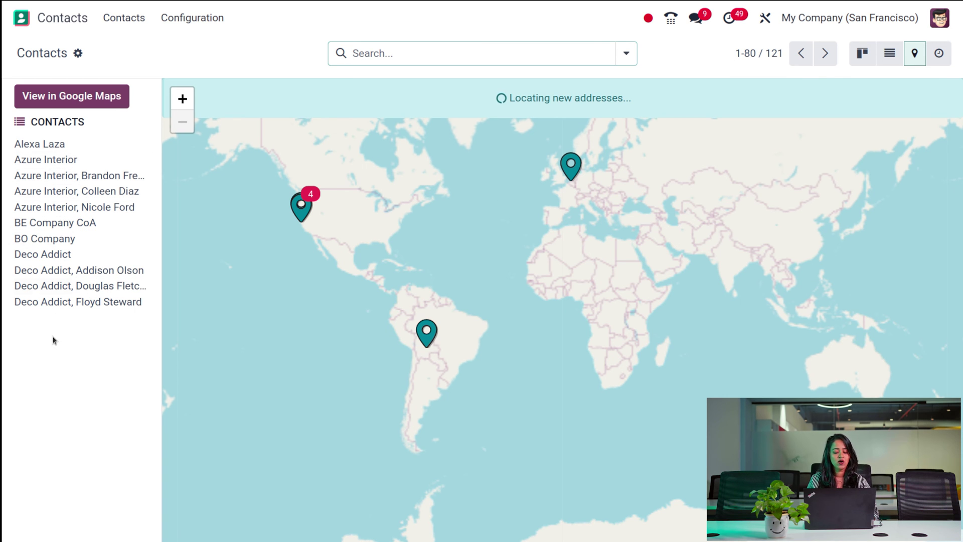
- Pan the map over North America, then show contacts in the activity view with Email, Call, Meeting and To-Do columns
scroll(457, 295, up, 1)
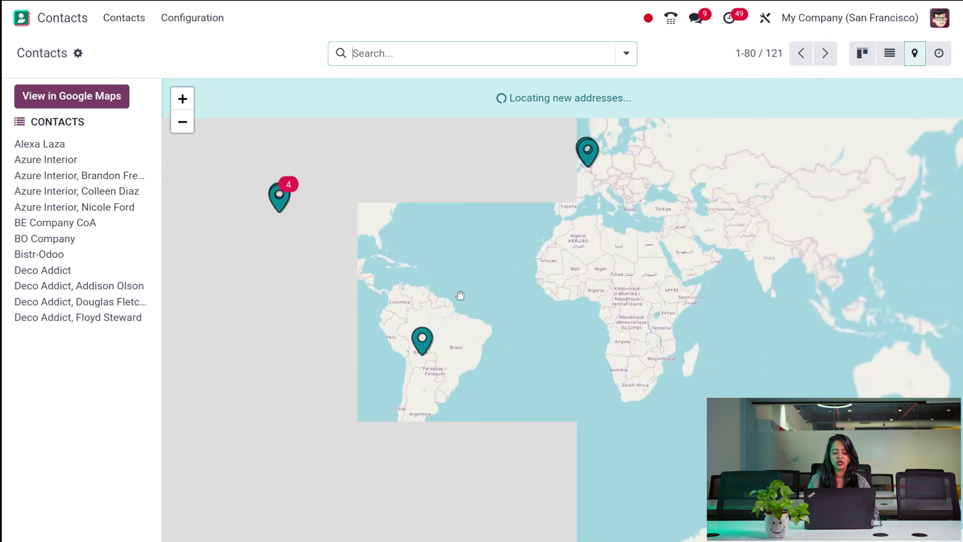
scroll(460, 295, up, 3)
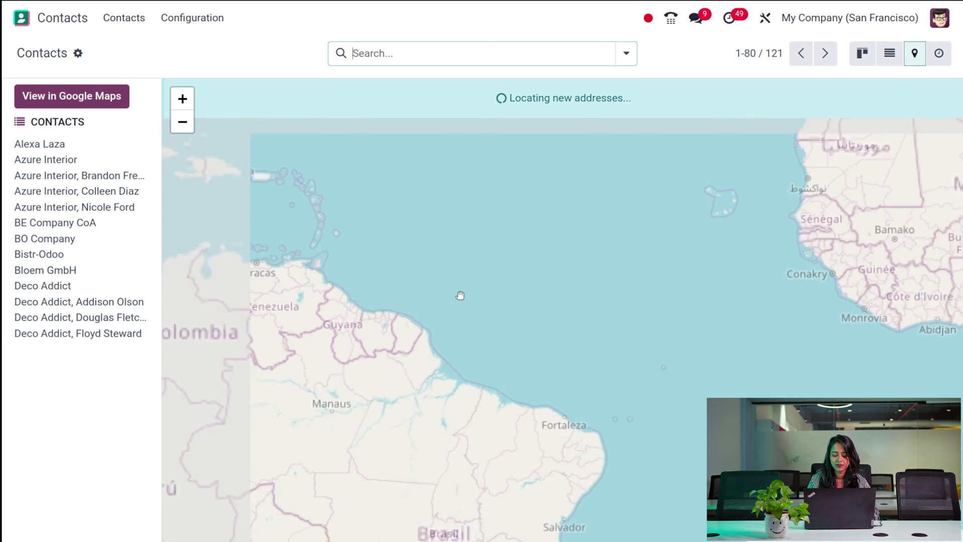
scroll(460, 295, down, 3)
scroll(458, 296, up, 1)
drag(272, 341, 510, 473)
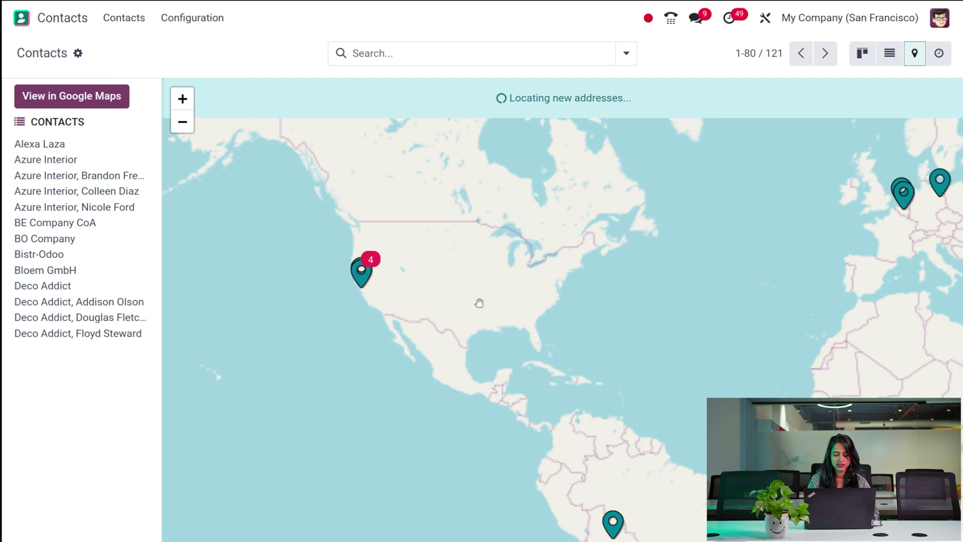
drag(479, 303, 454, 366)
scroll(454, 366, down, 1)
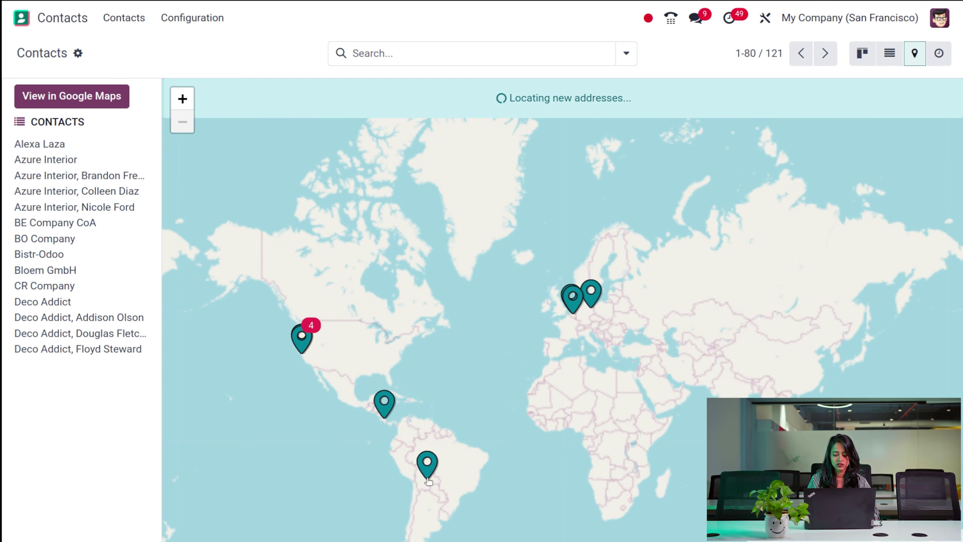
click(938, 54)
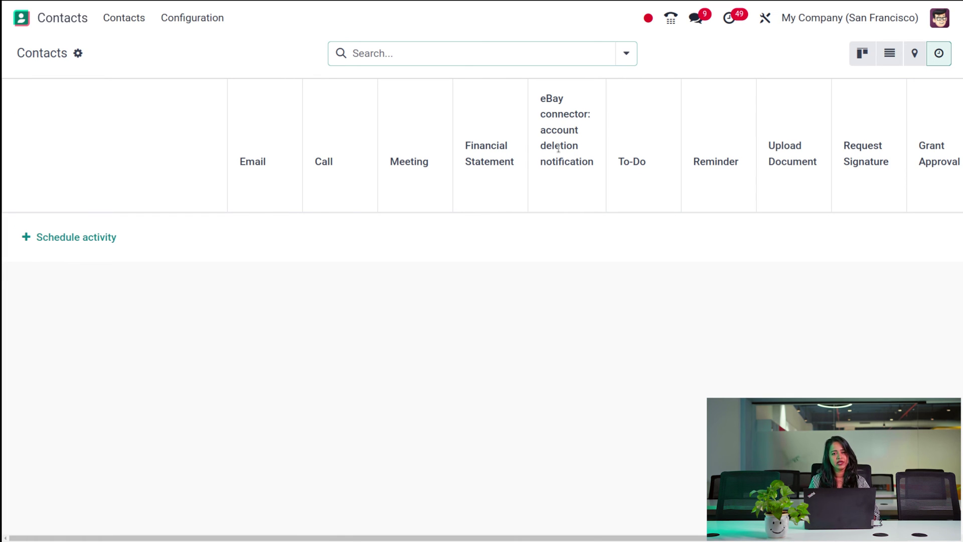
- Schedule a To-Do activity due 1/29/2024 for one contact, then go back to Contacts
click(90, 241)
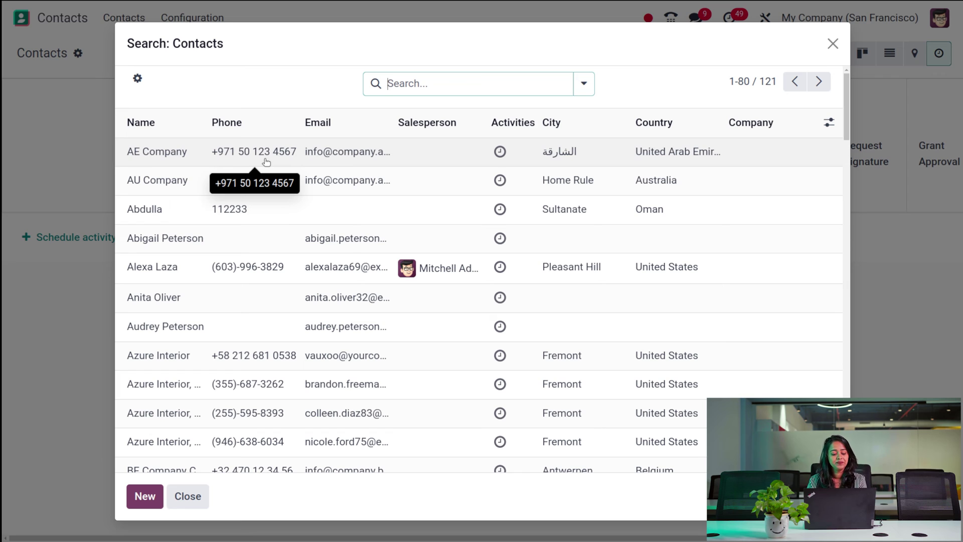
click(174, 241)
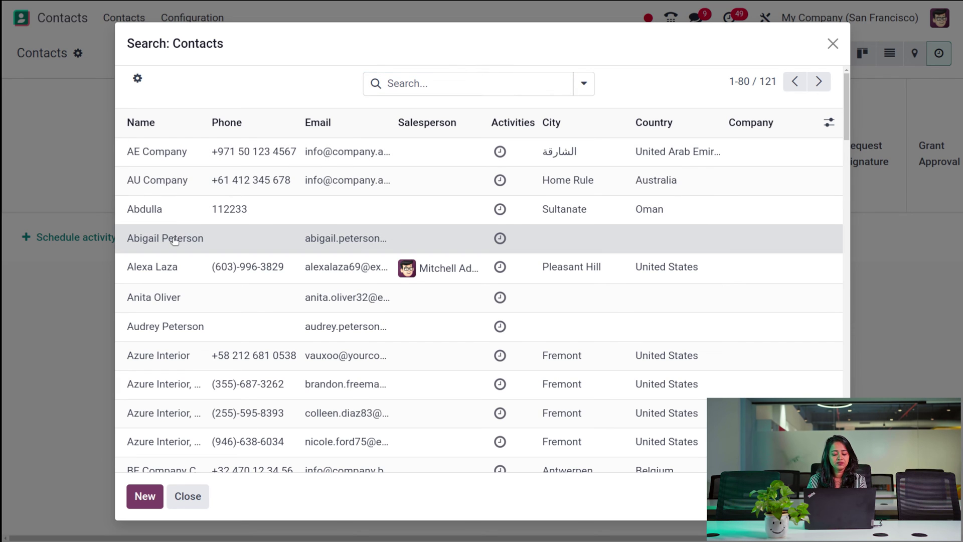
click(145, 496)
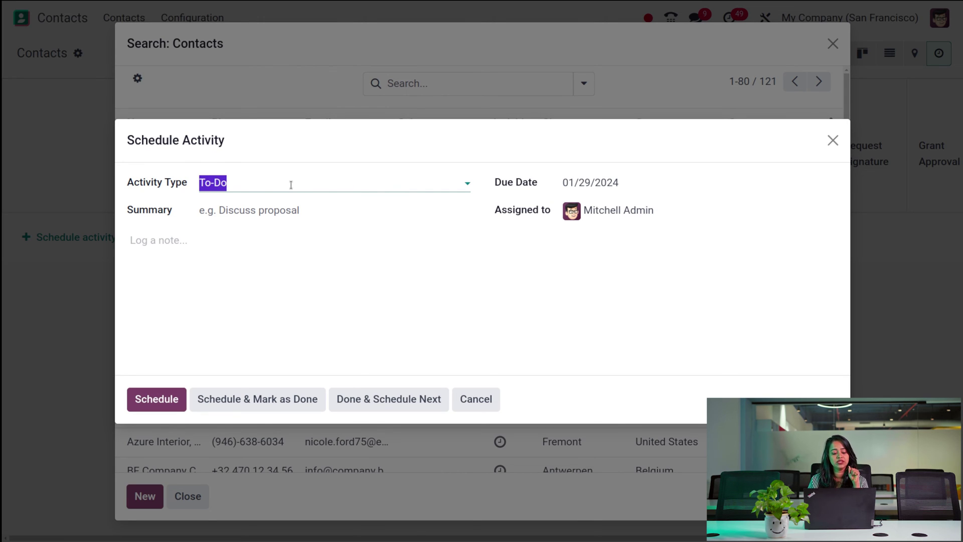
click(145, 398)
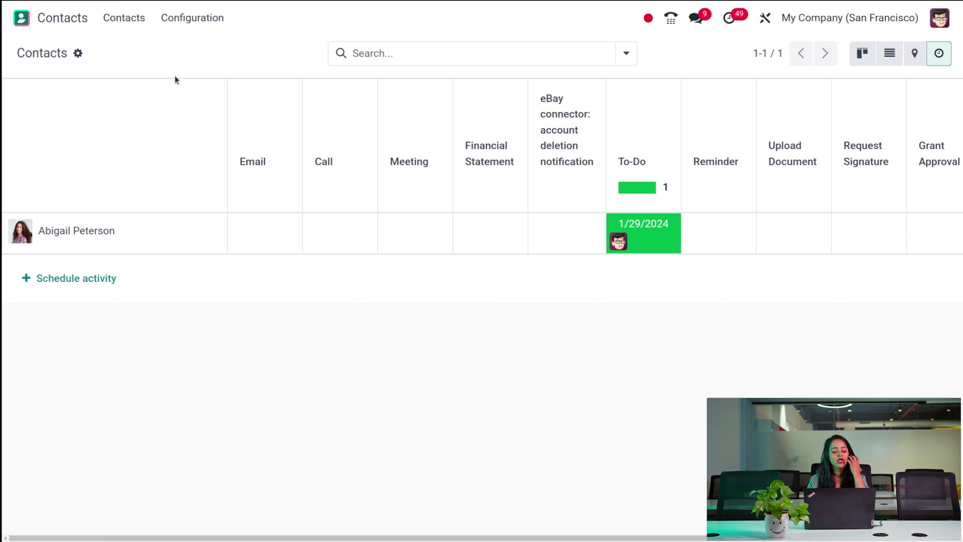
click(136, 23)
- Start a new individual contact named John
click(29, 61)
scroll(404, 422, down, 2)
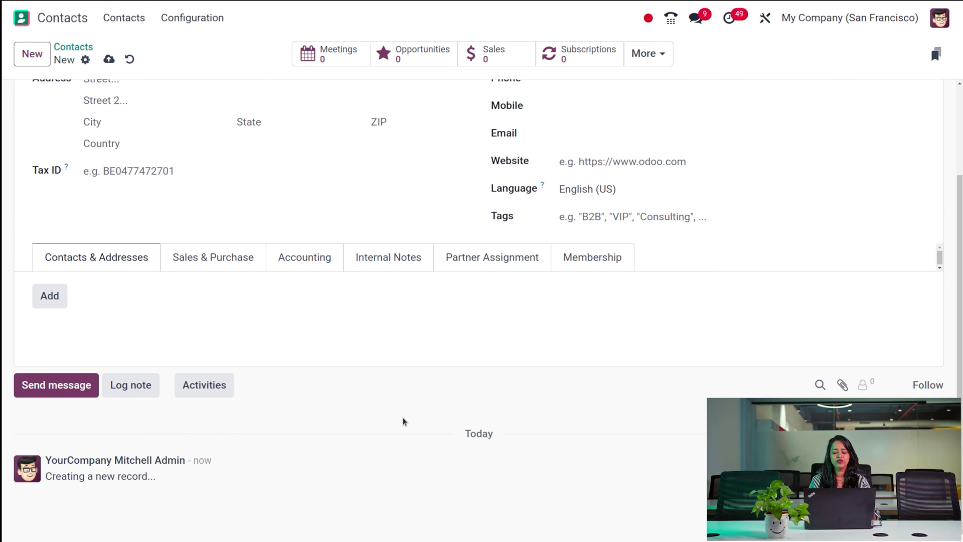
scroll(404, 422, up, 2)
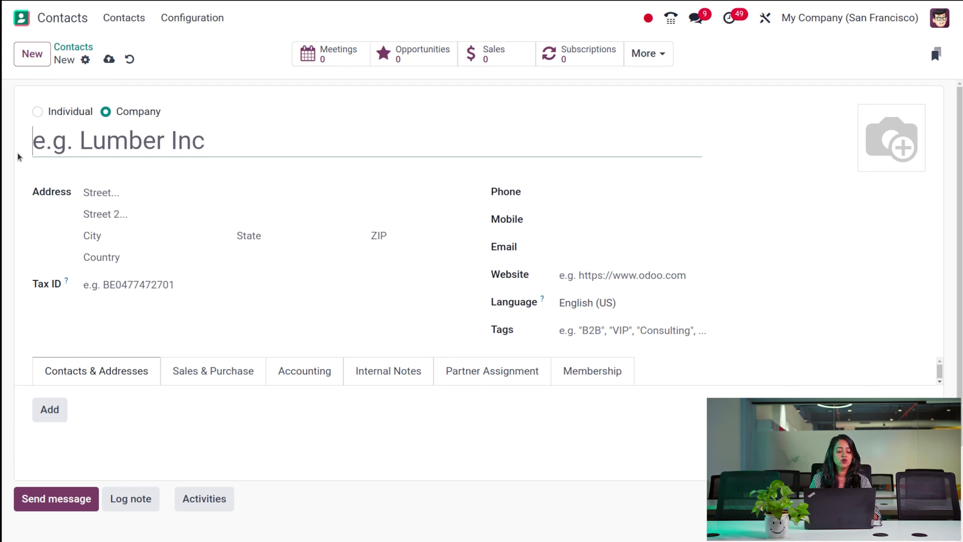
click(38, 112)
click(72, 144)
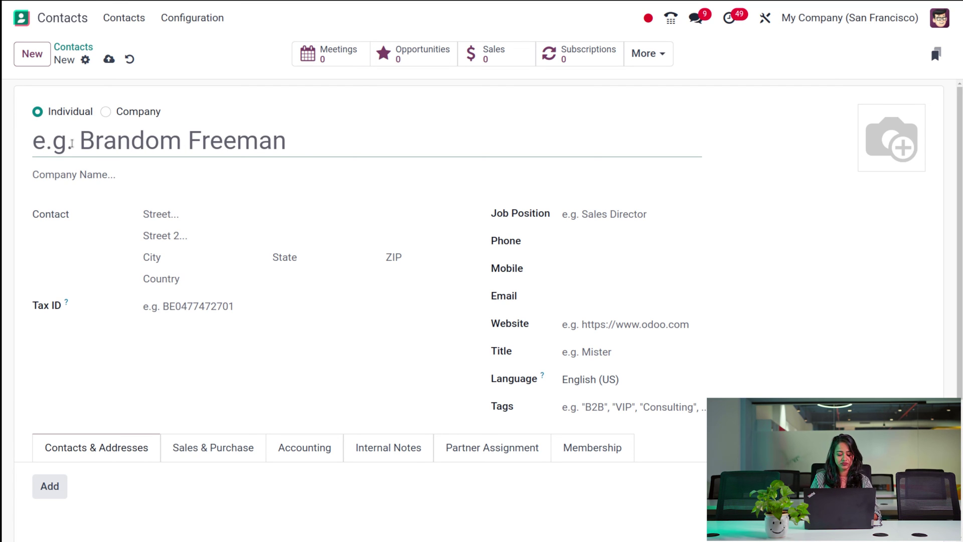
text(John)
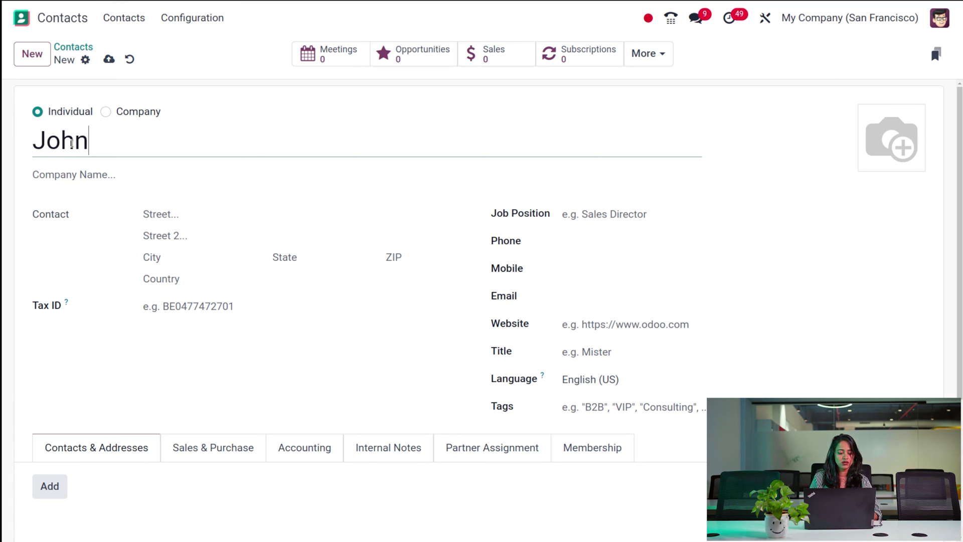
- Link John to the company OpenWood, pulling in its Florenville, Belgium address
click(143, 172)
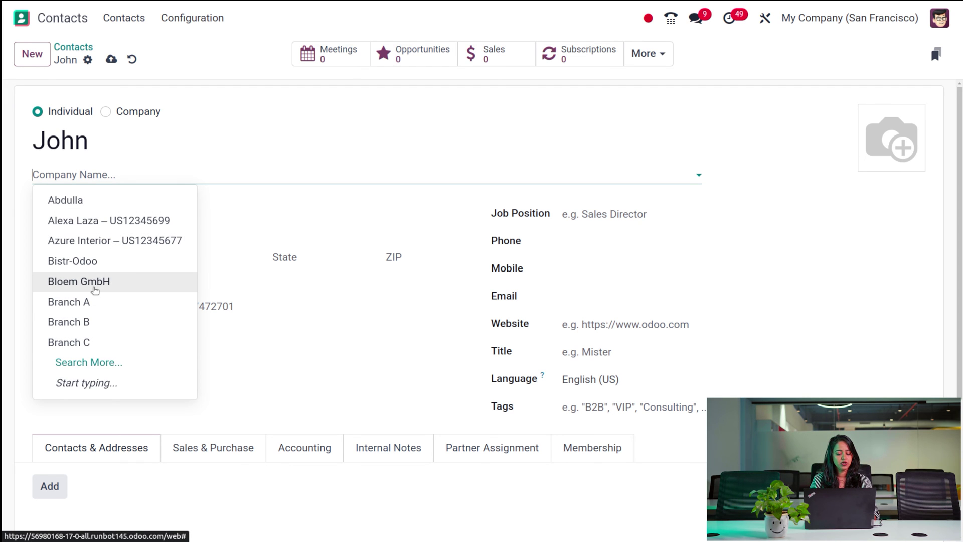
click(91, 370)
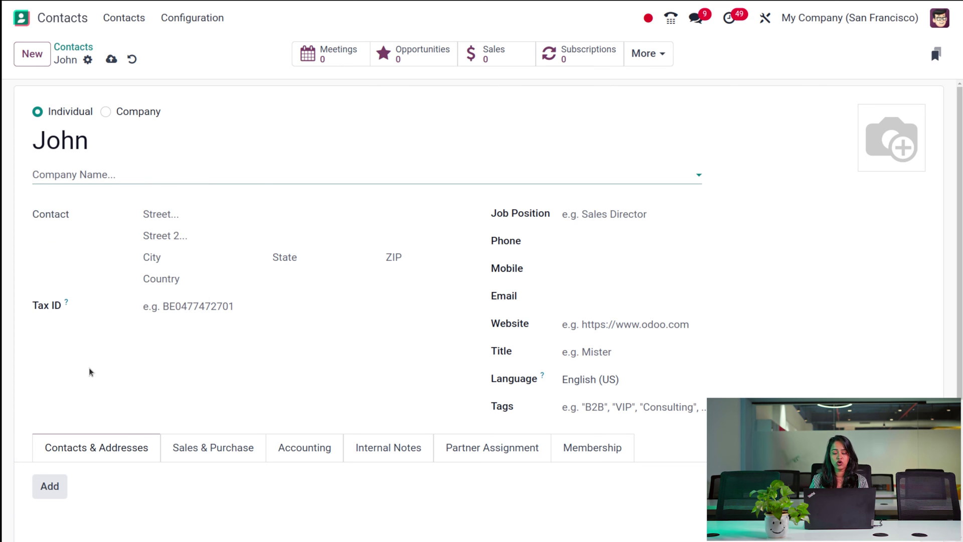
scroll(304, 441, down, 10)
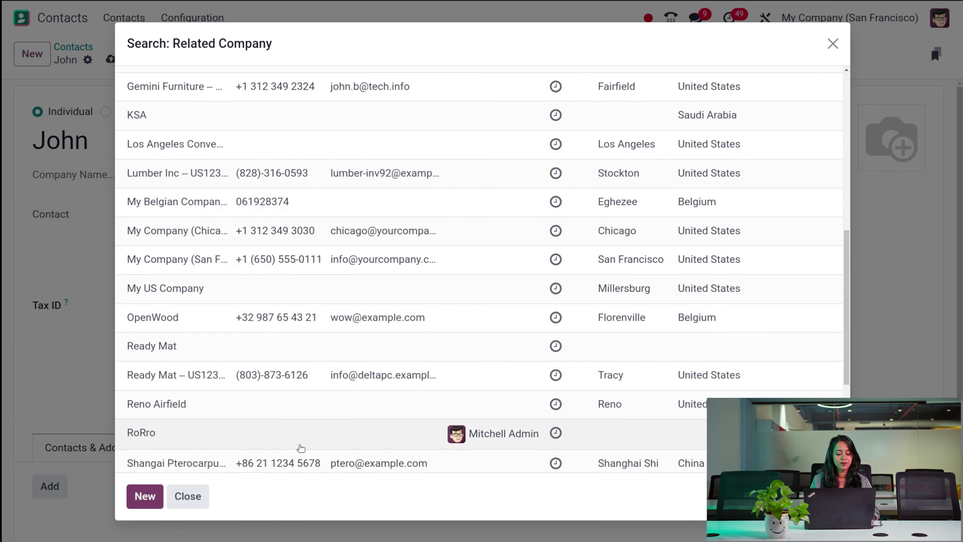
scroll(301, 448, up, 1)
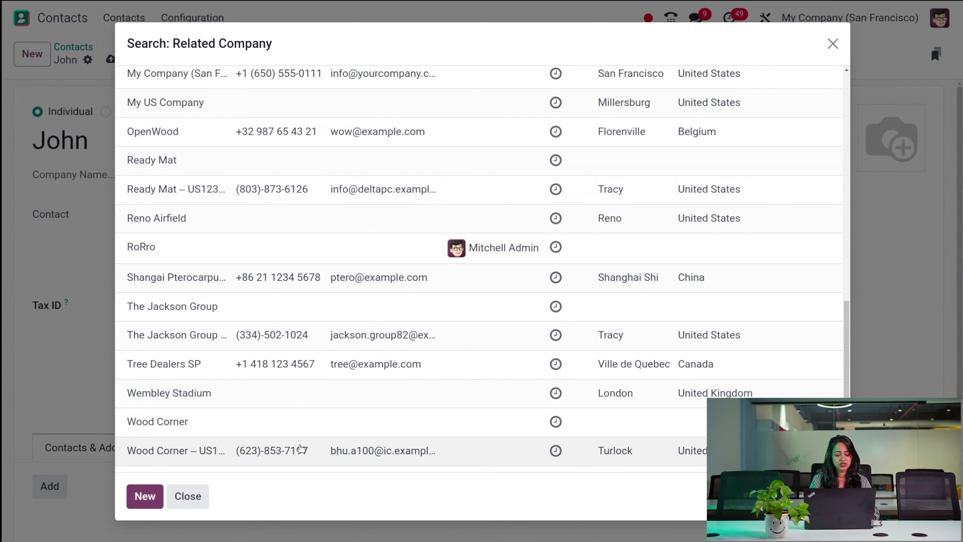
click(157, 131)
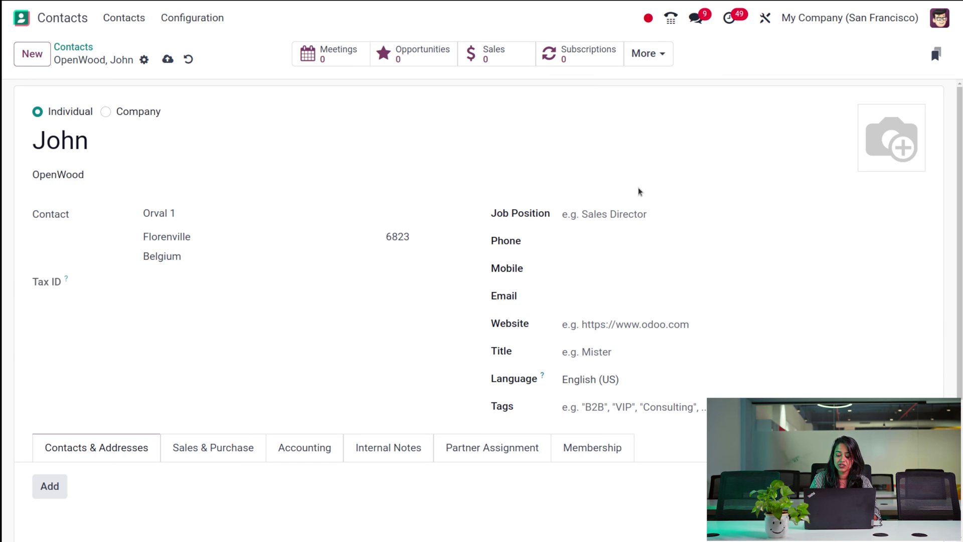
- Set the job position to 'sales director' and the title to Mister
click(613, 216)
text(sales direc)
text(tor)
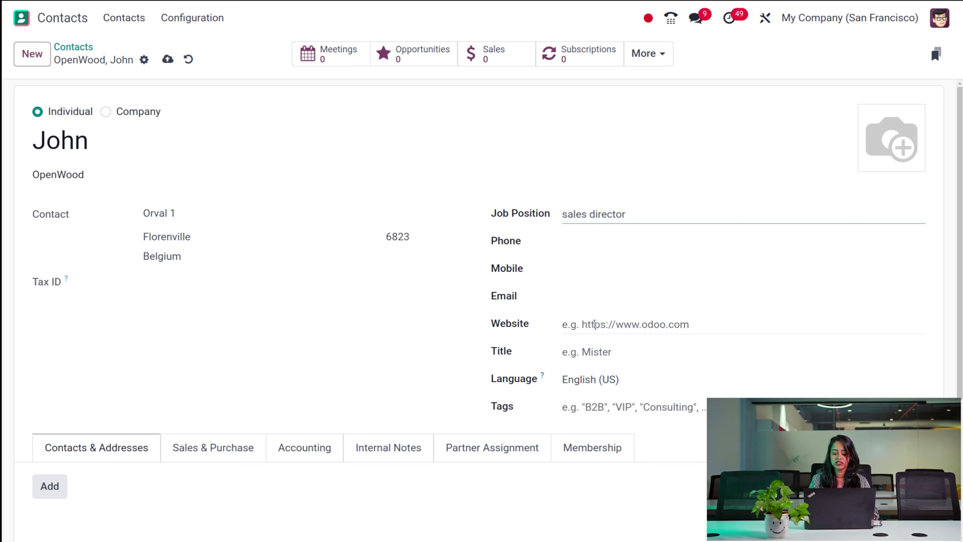
click(597, 351)
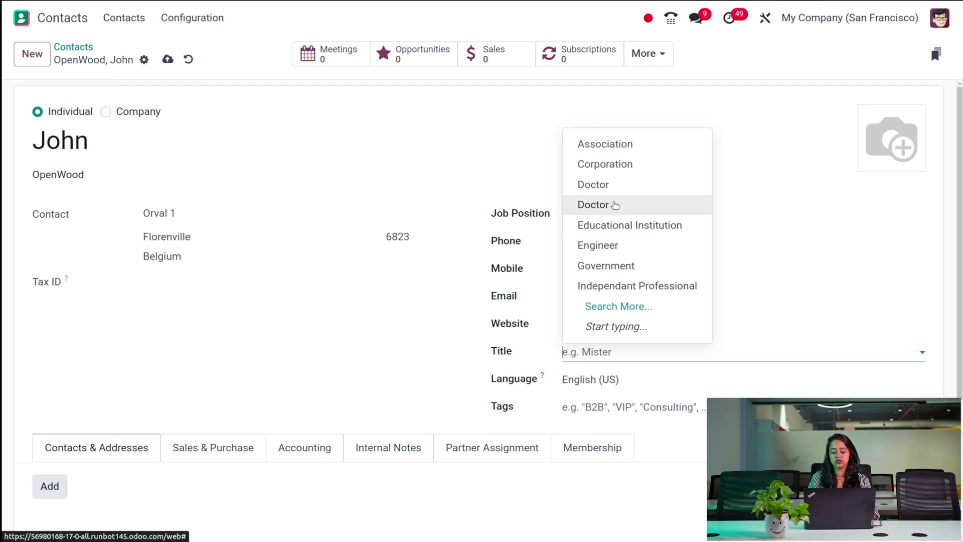
text(mr)
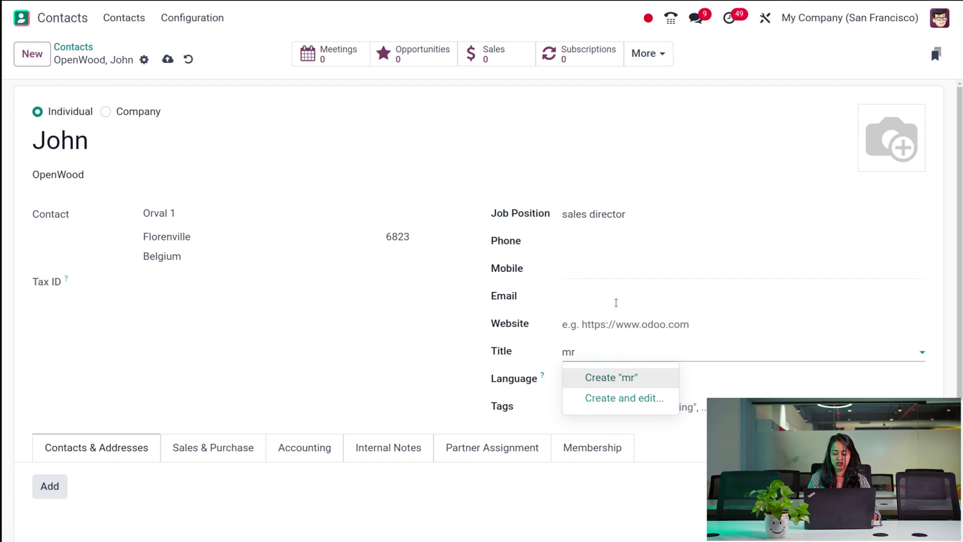
key(BackSpace)
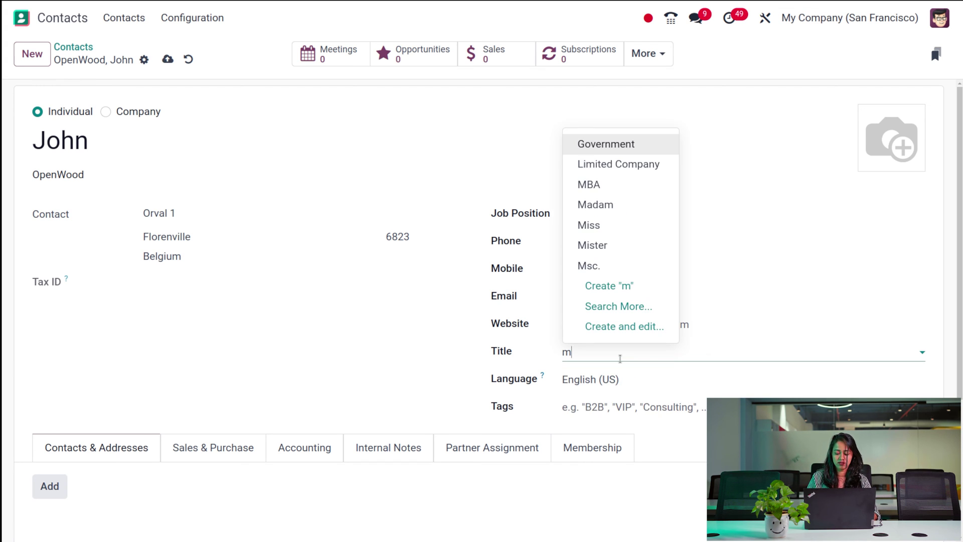
click(612, 246)
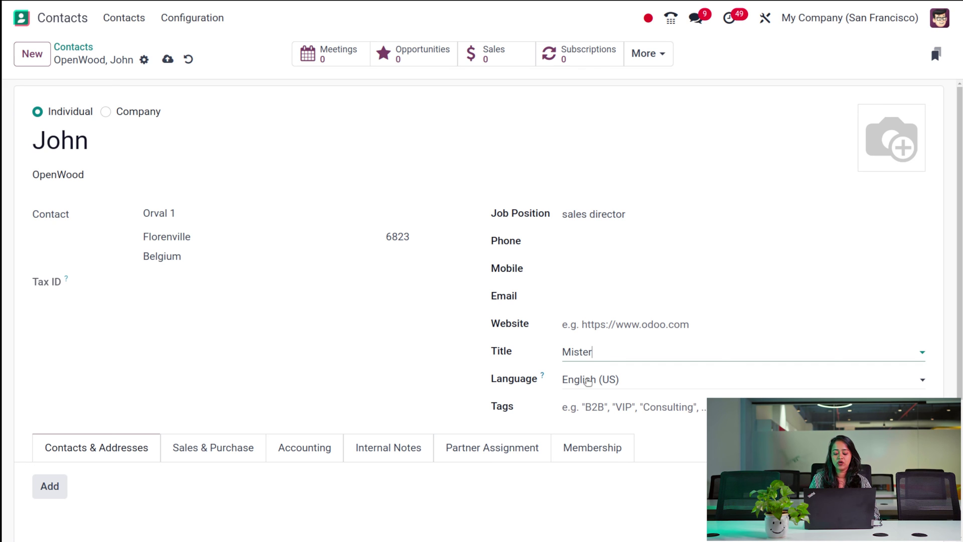
- Add the tag Consulting Services / service to the contact
click(625, 410)
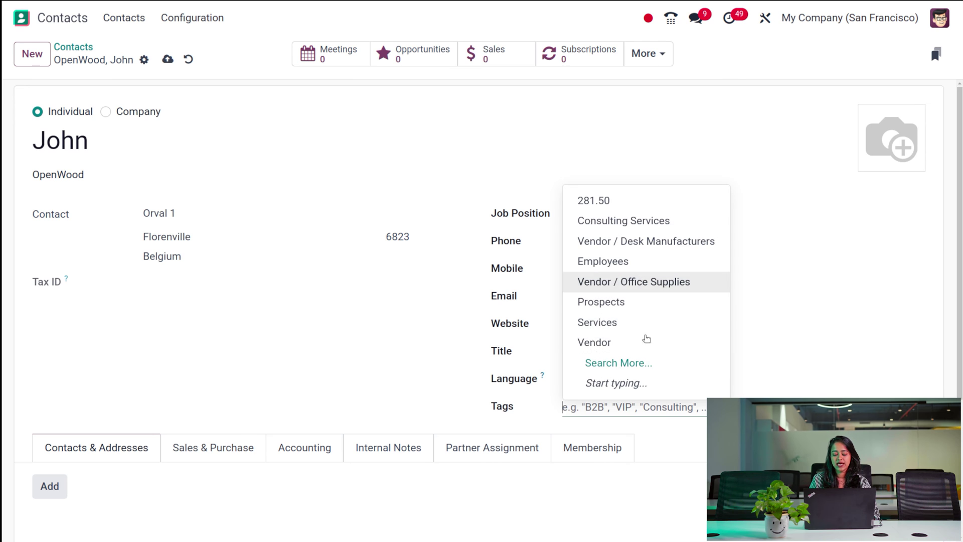
click(613, 368)
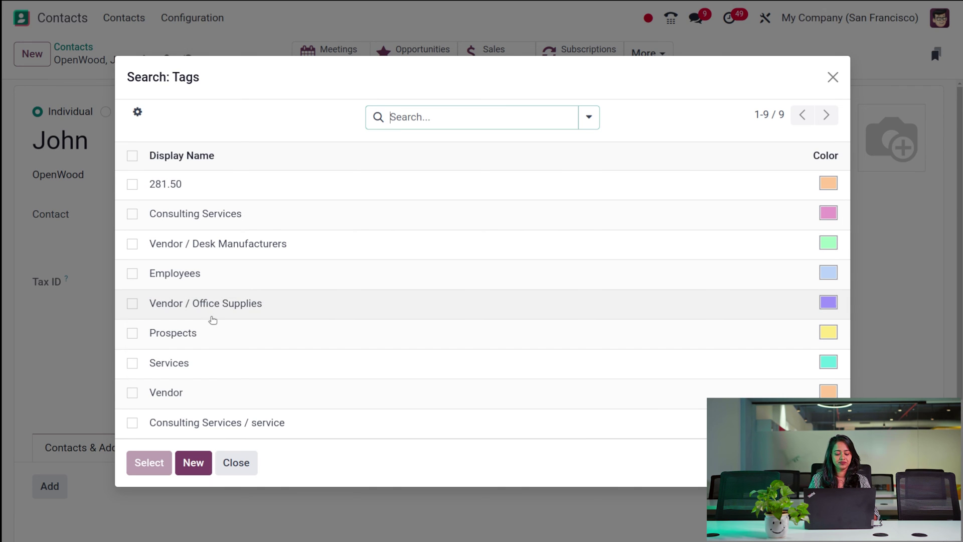
click(265, 426)
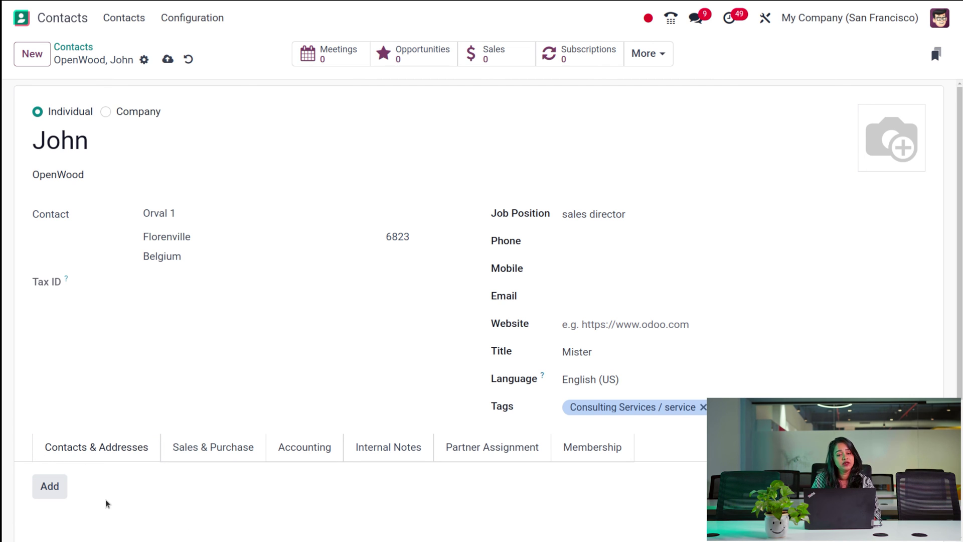
- Add an other address at 6823 Florenville, Belgium to John's contact
click(42, 490)
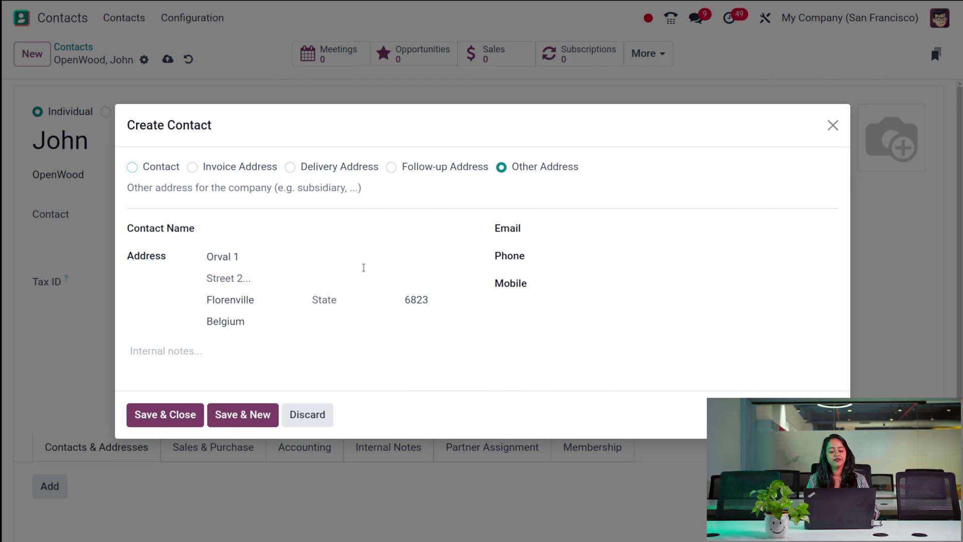
click(262, 227)
text(other address)
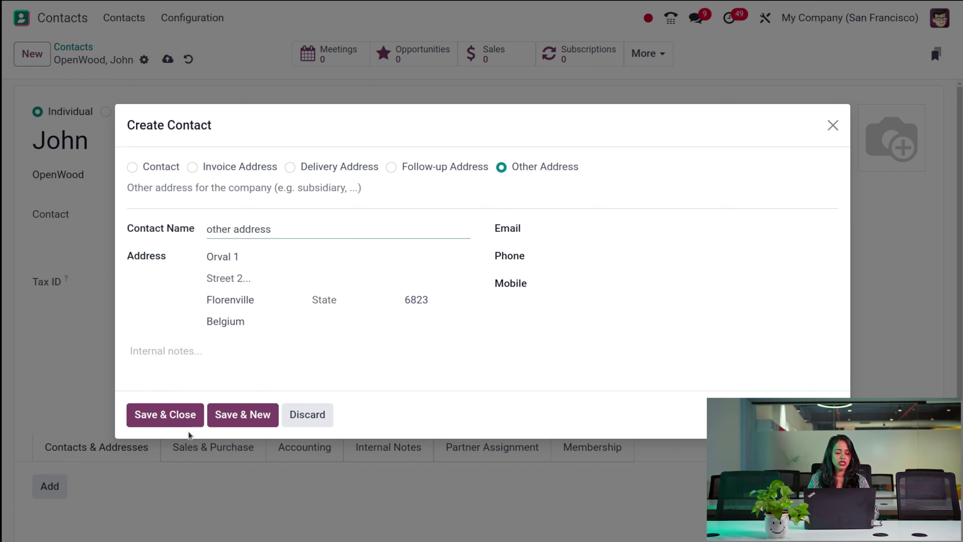
click(166, 415)
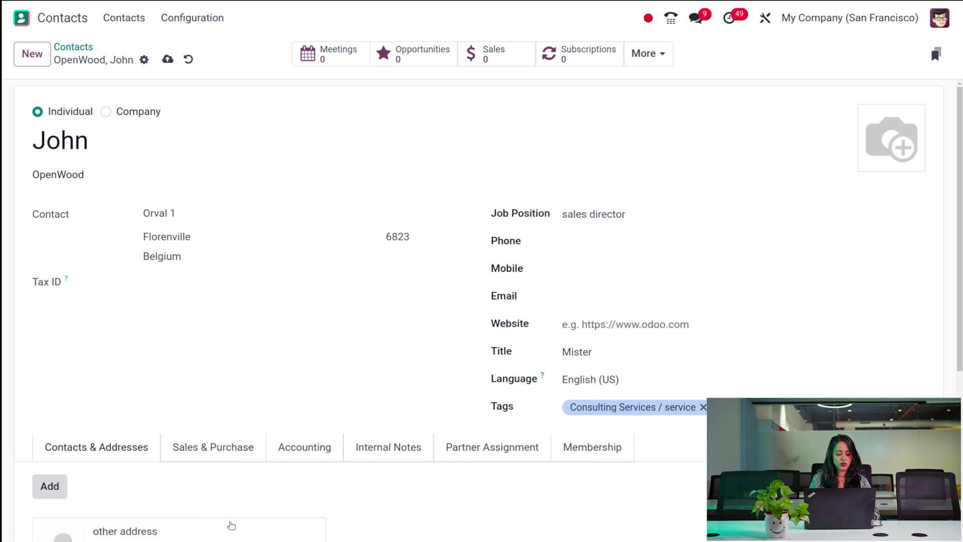
- Add a delivery address named 'dlvry address' to John's contact
scroll(231, 526, down, 5)
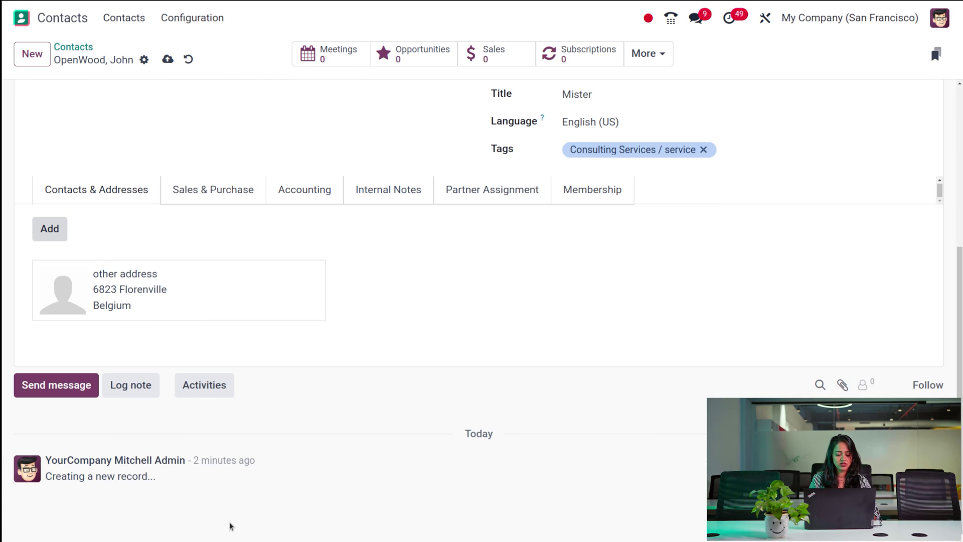
click(54, 243)
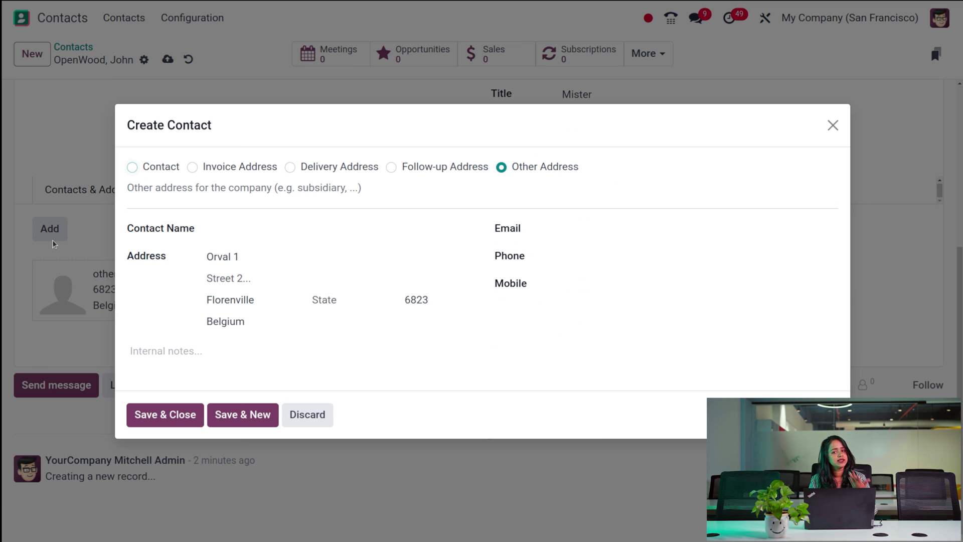
click(290, 167)
click(249, 228)
text(dlvry )
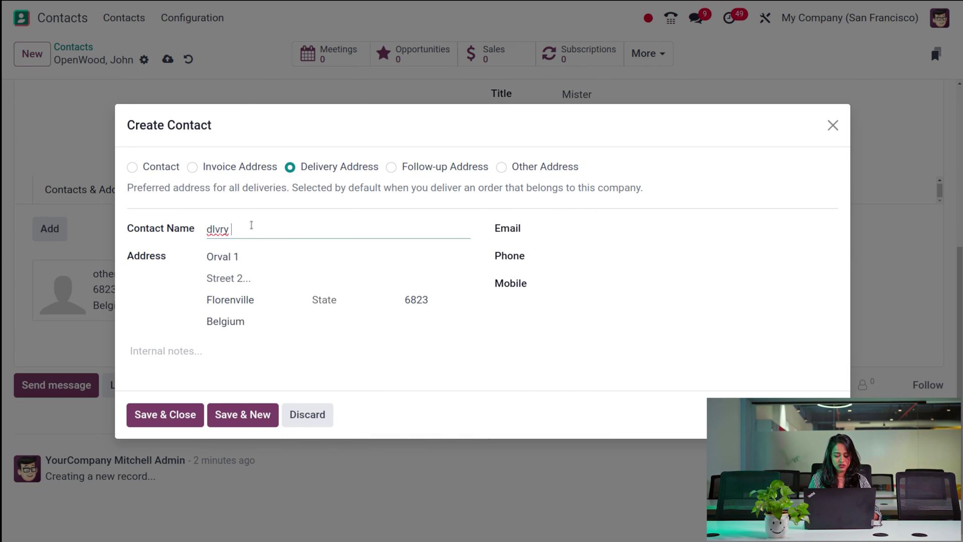
text(address)
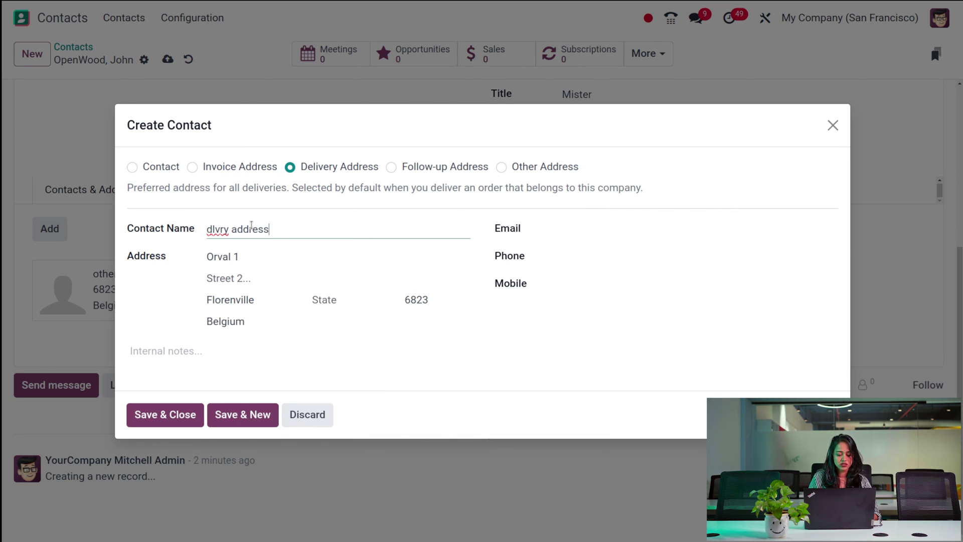
click(168, 415)
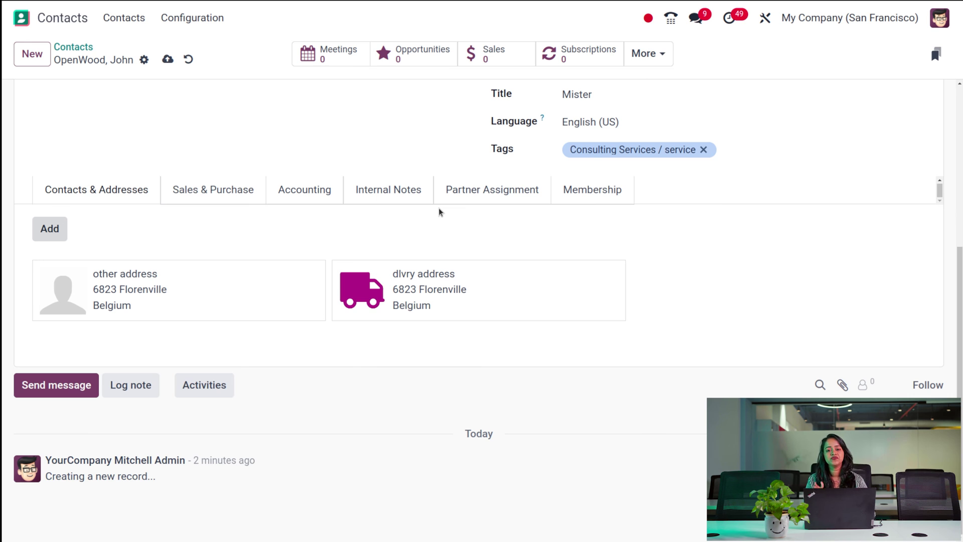
- Add 'new web tag' to John's Website Tags in the Sales & Purchase details
click(240, 196)
scroll(230, 402, down, 5)
scroll(230, 404, up, 3)
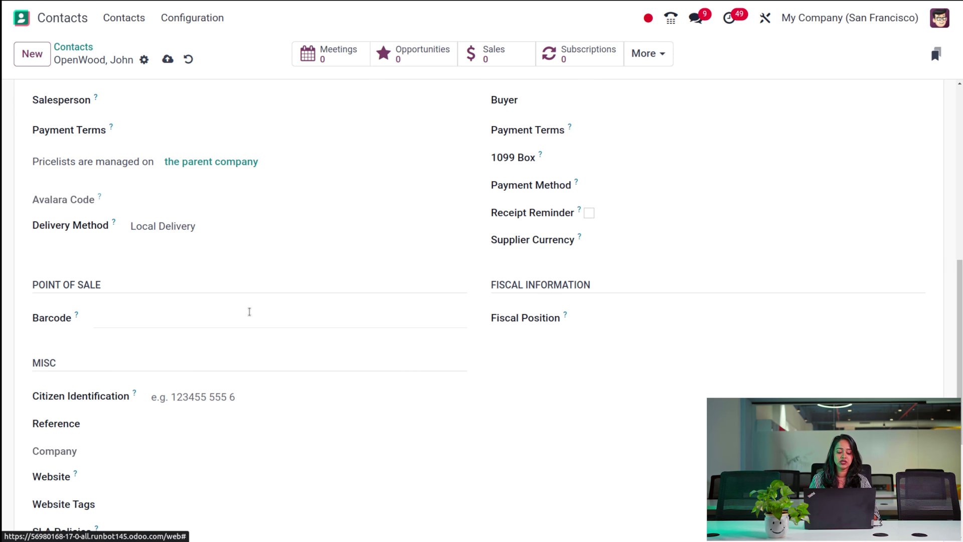
scroll(250, 311, down, 4)
scroll(248, 311, up, 7)
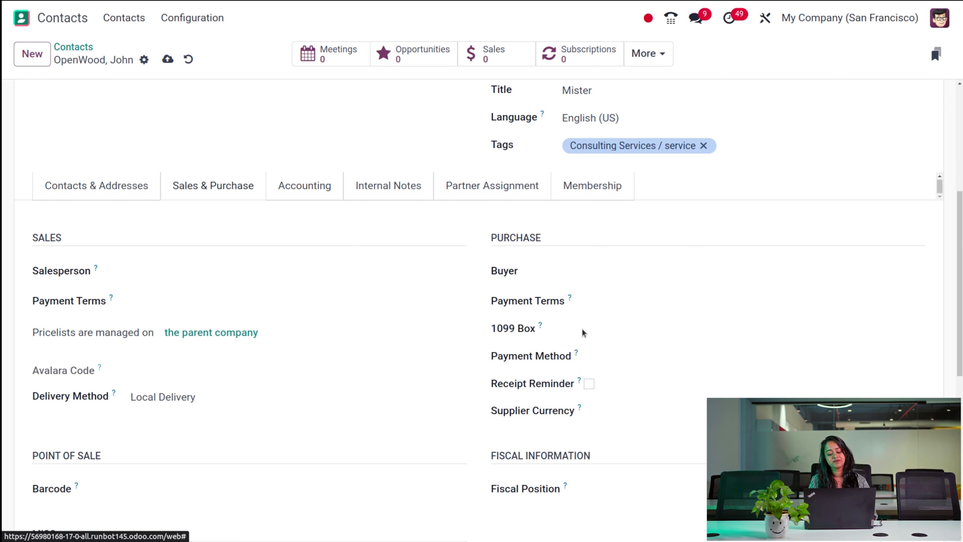
scroll(582, 329, down, 2)
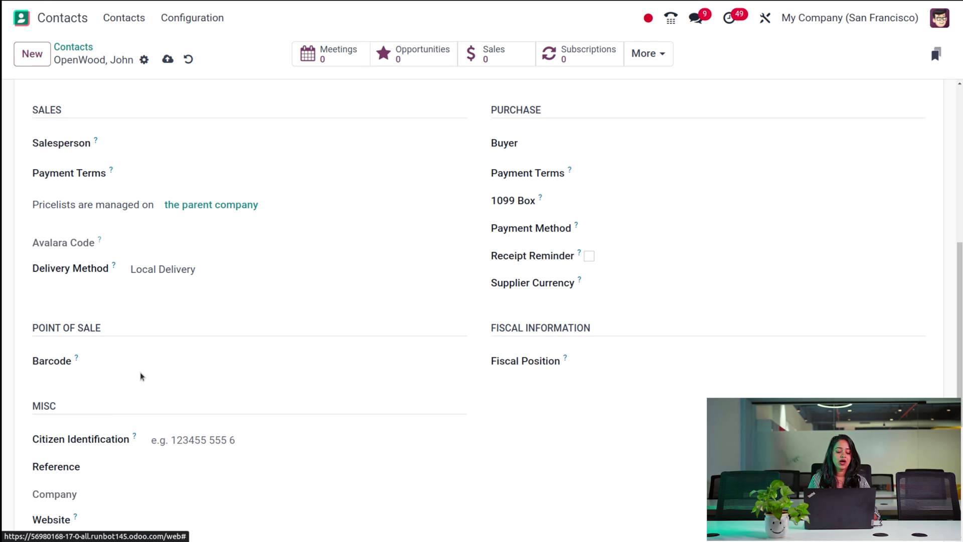
scroll(152, 364, down, 4)
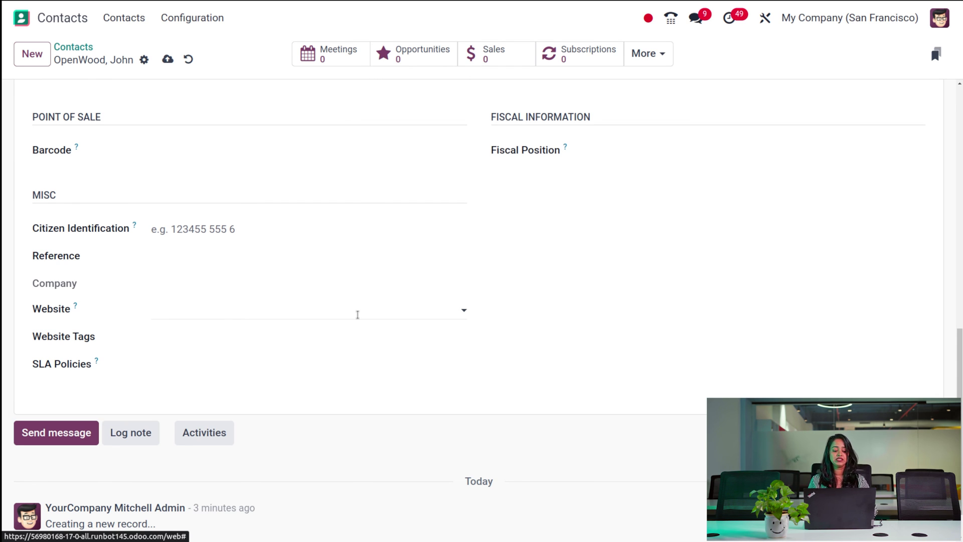
click(171, 339)
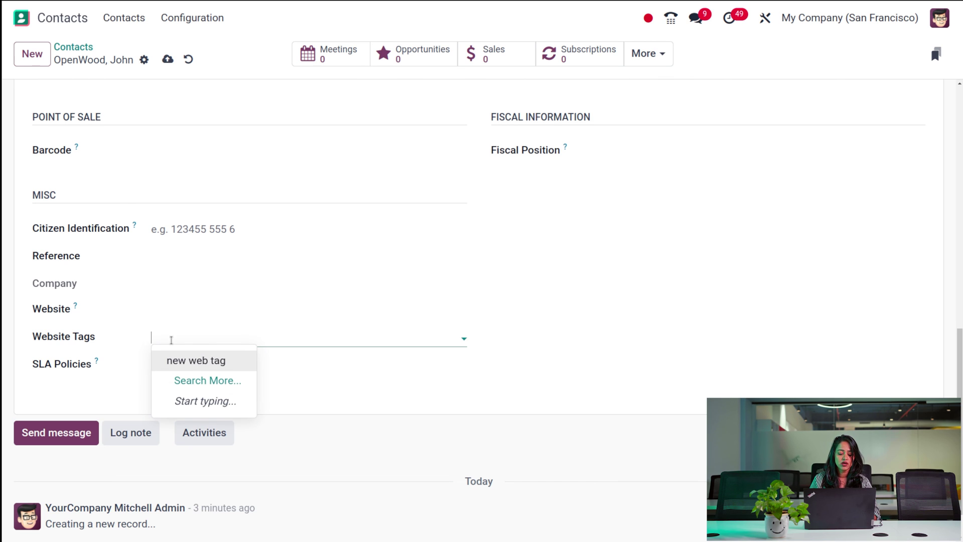
click(190, 367)
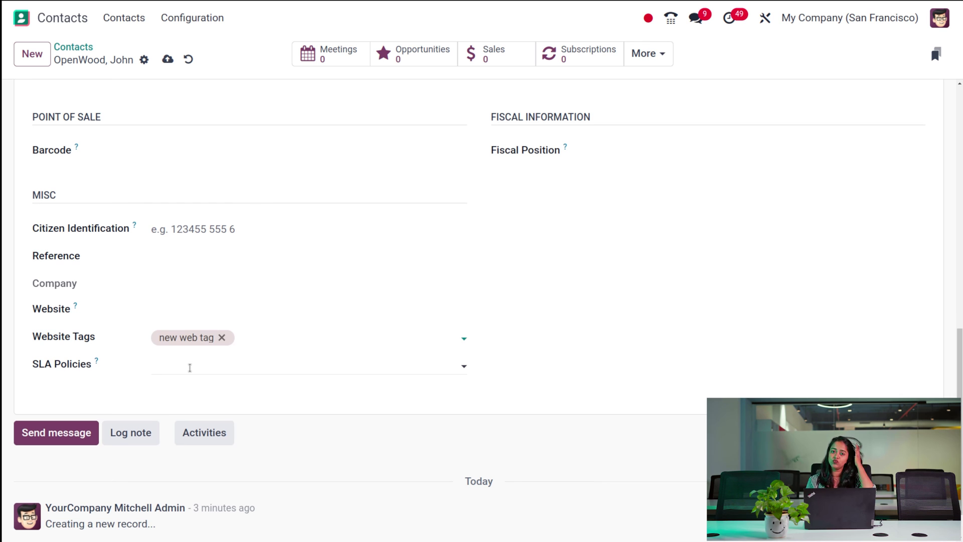
click(282, 367)
scroll(282, 367, up, 8)
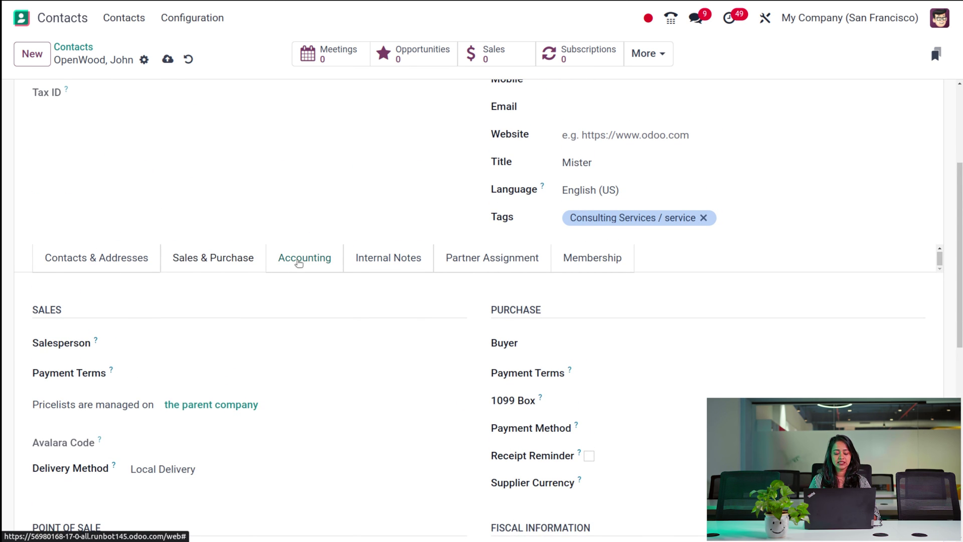
- Browse John's Accounting, Internal Notes and Partner Assignment details, leaving Partner Level blank
click(297, 265)
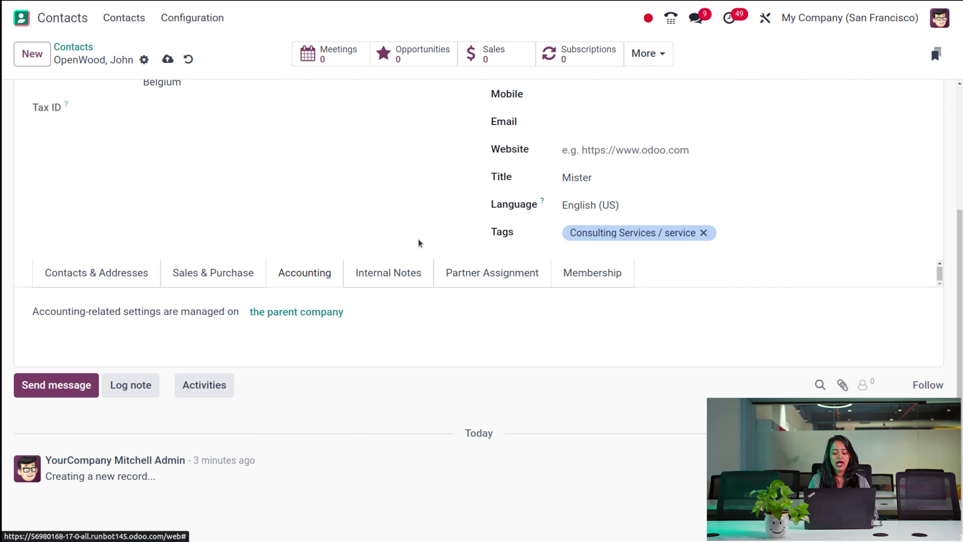
click(404, 265)
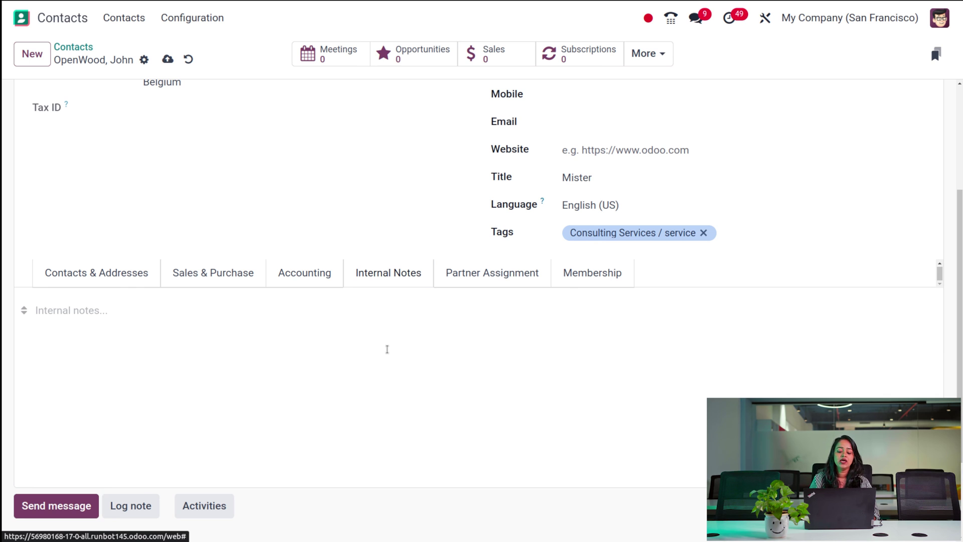
click(500, 266)
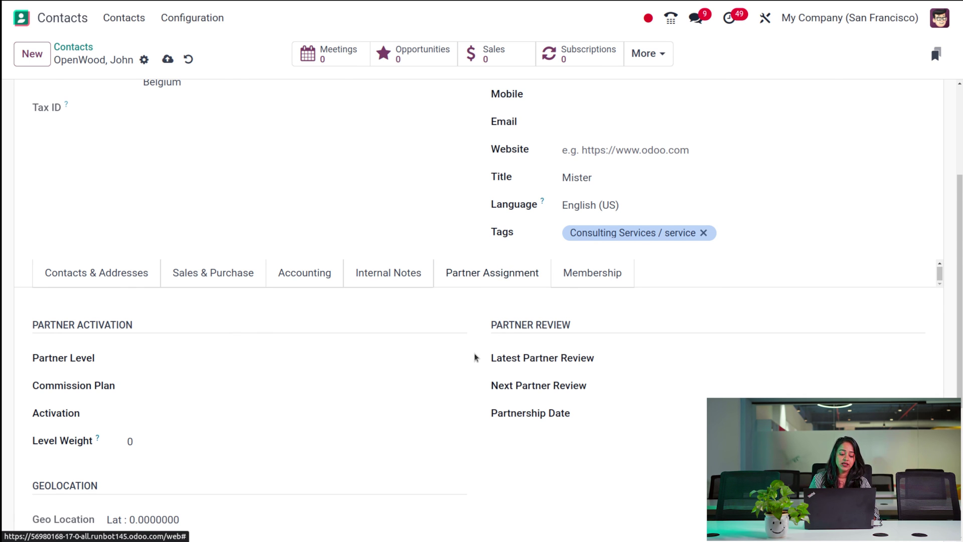
scroll(476, 357, down, 3)
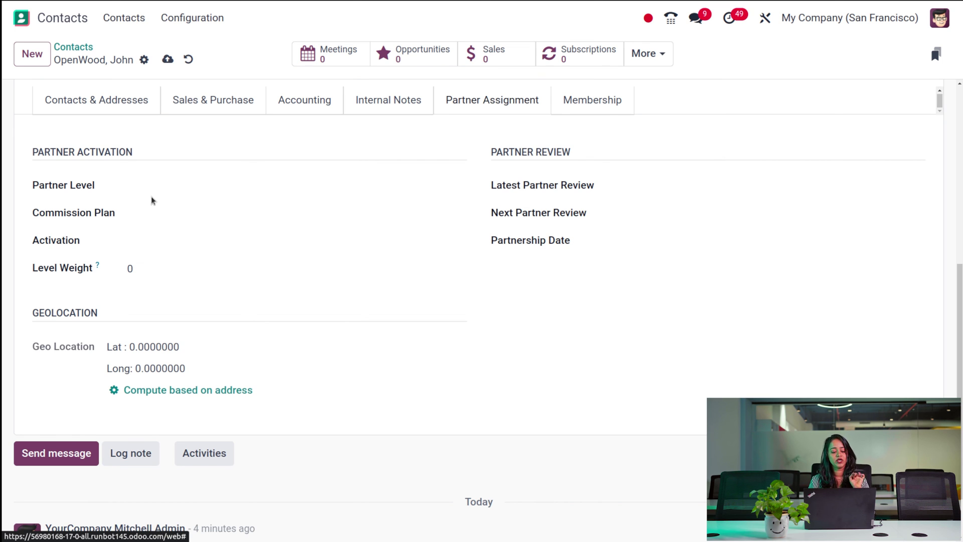
click(241, 186)
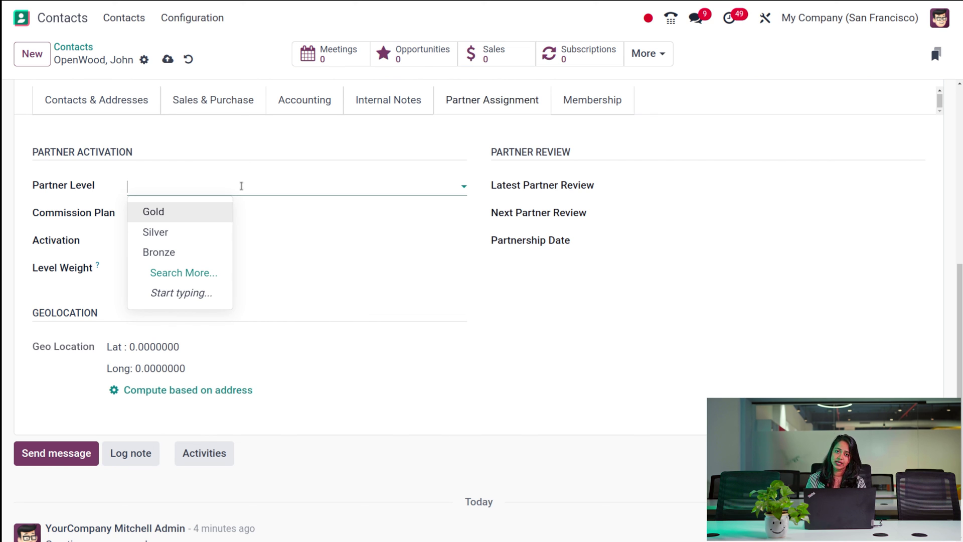
click(94, 226)
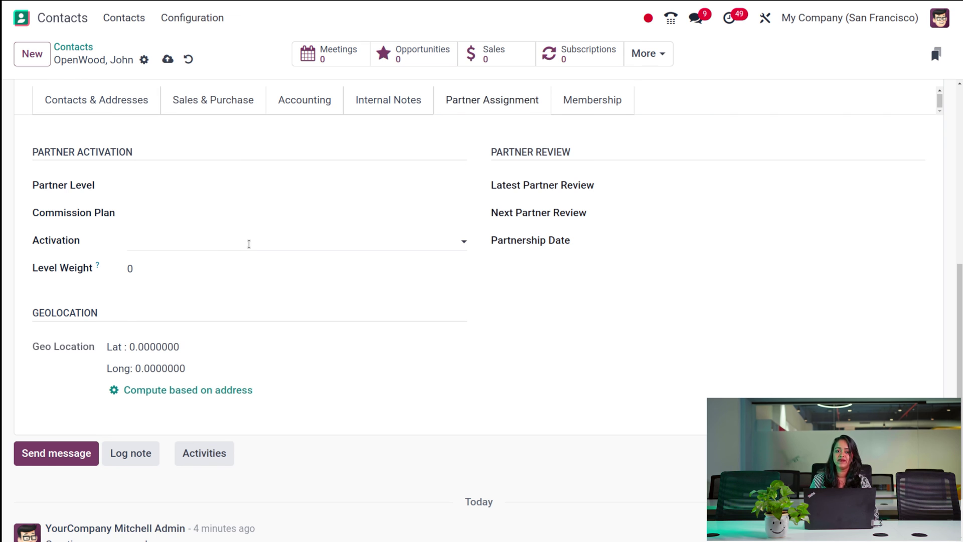
scroll(248, 244, up, 1)
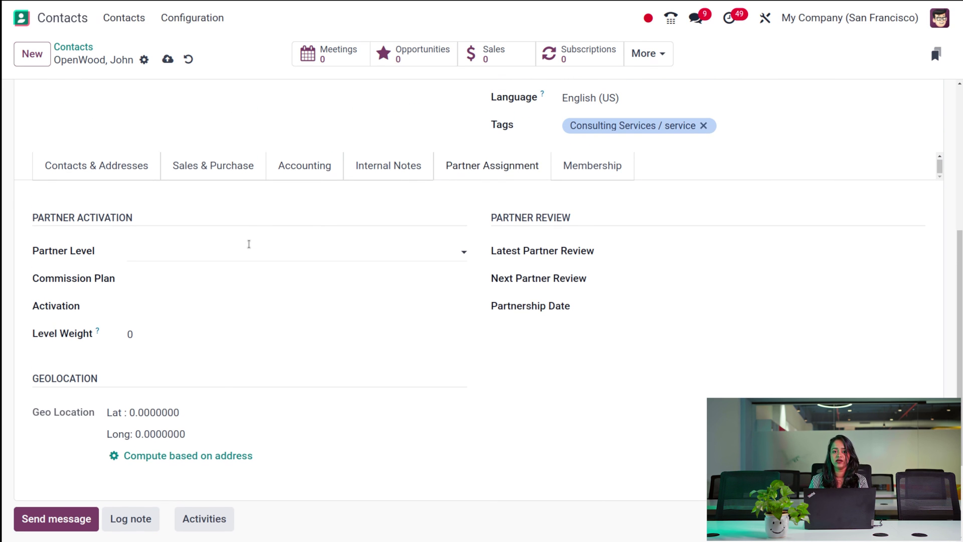
- Tick and untick Free Member so John stays a Non Member, then list his further linked records
click(584, 167)
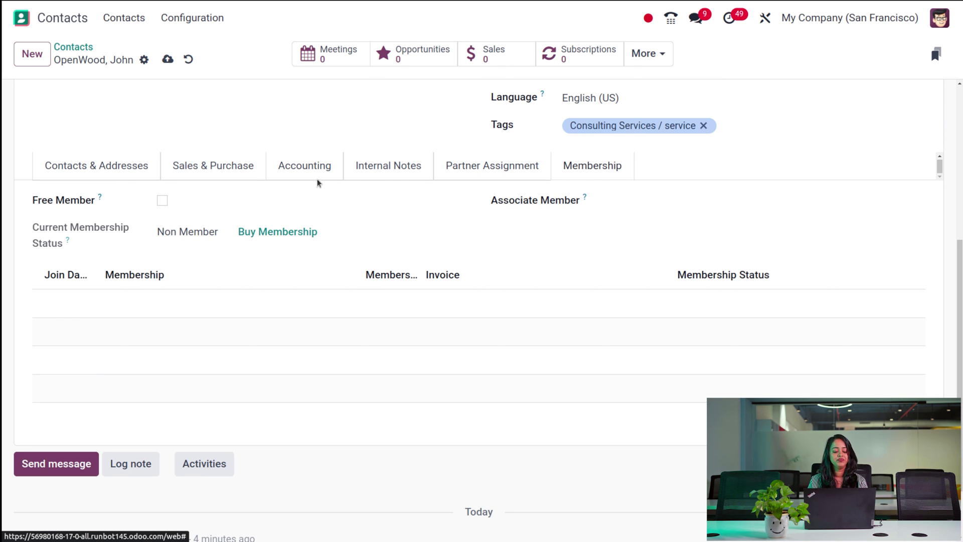
click(162, 202)
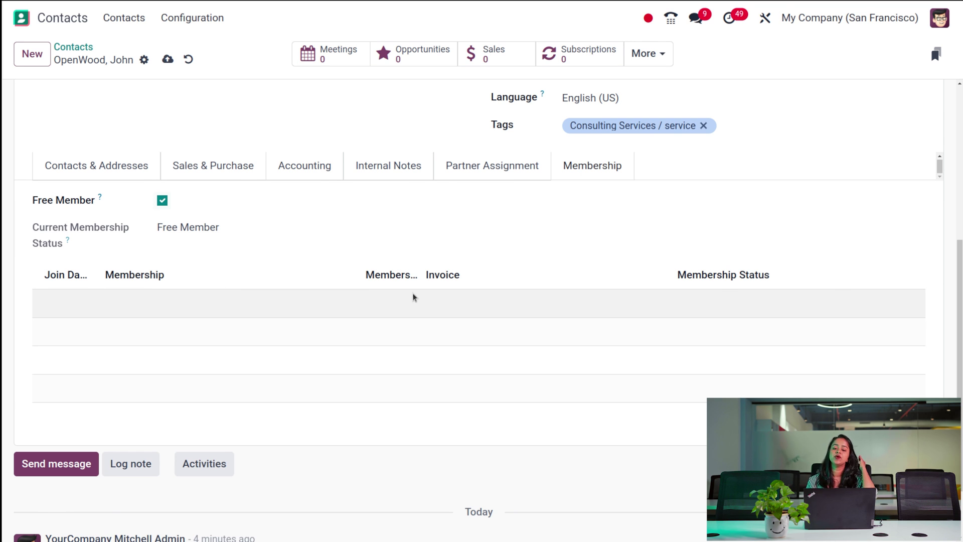
click(161, 201)
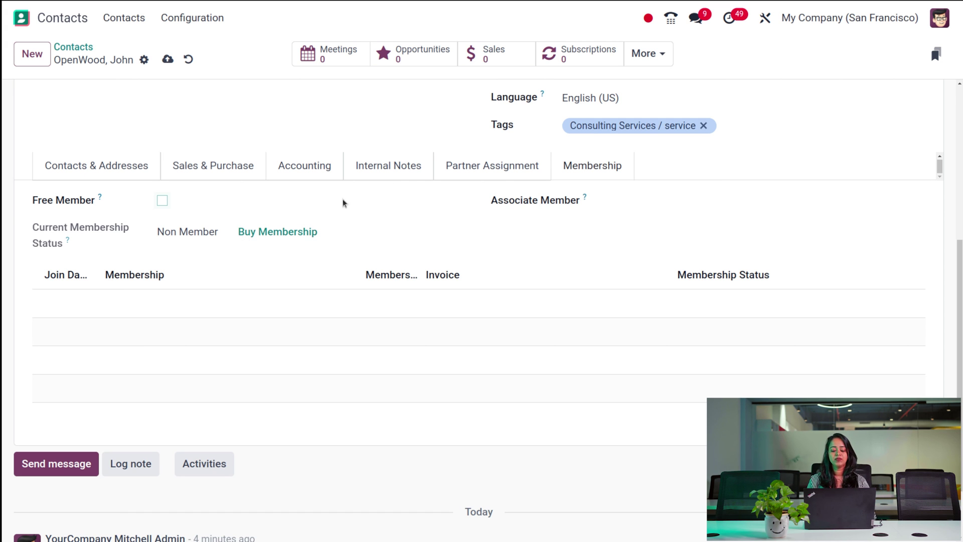
scroll(717, 200, up, 5)
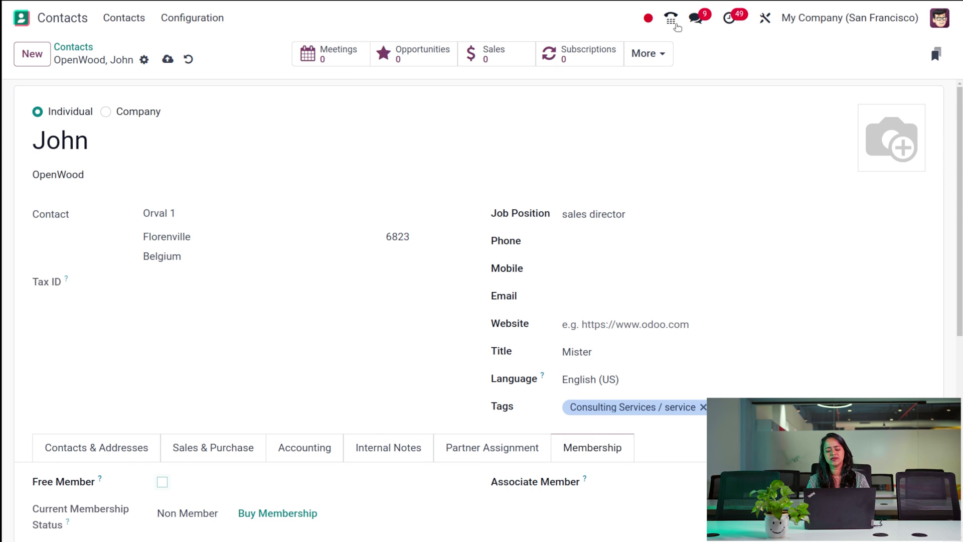
click(655, 51)
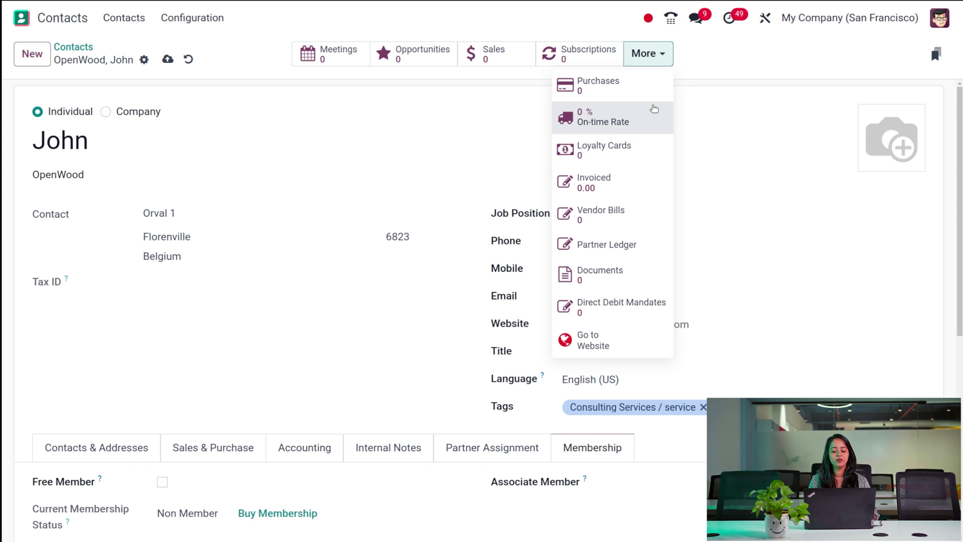